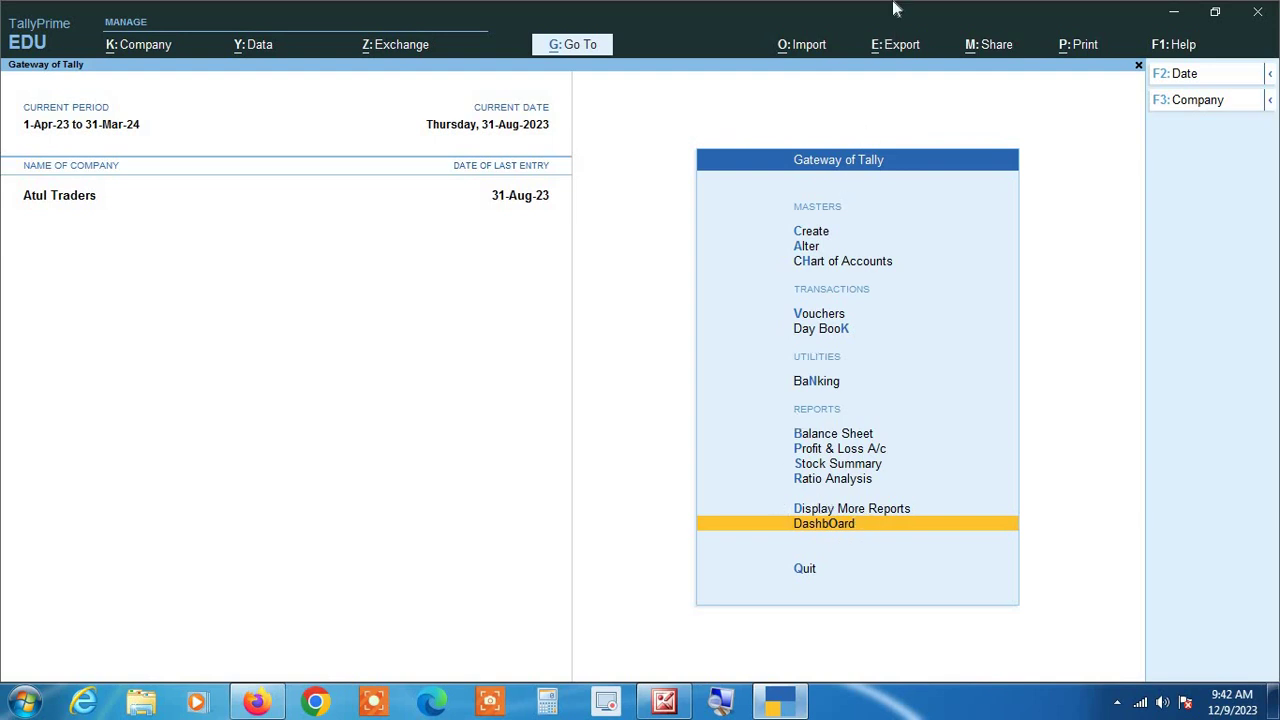
Open the Dashboard and go through its sales, purchase, cash flow, receivables, assets and trading tiles
{"action": "key", "text": "Return"}
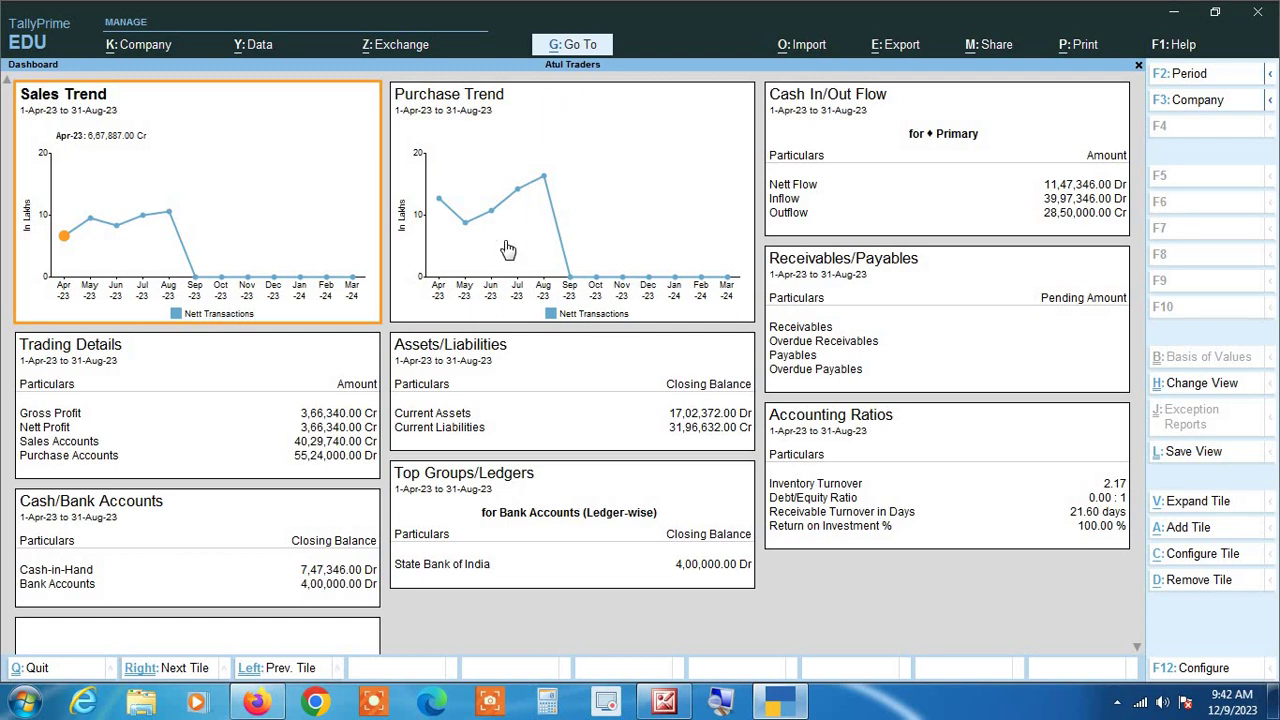
{"action": "left_click", "coordinate": [578, 153]}
{"action": "left_click", "coordinate": [871, 221]}
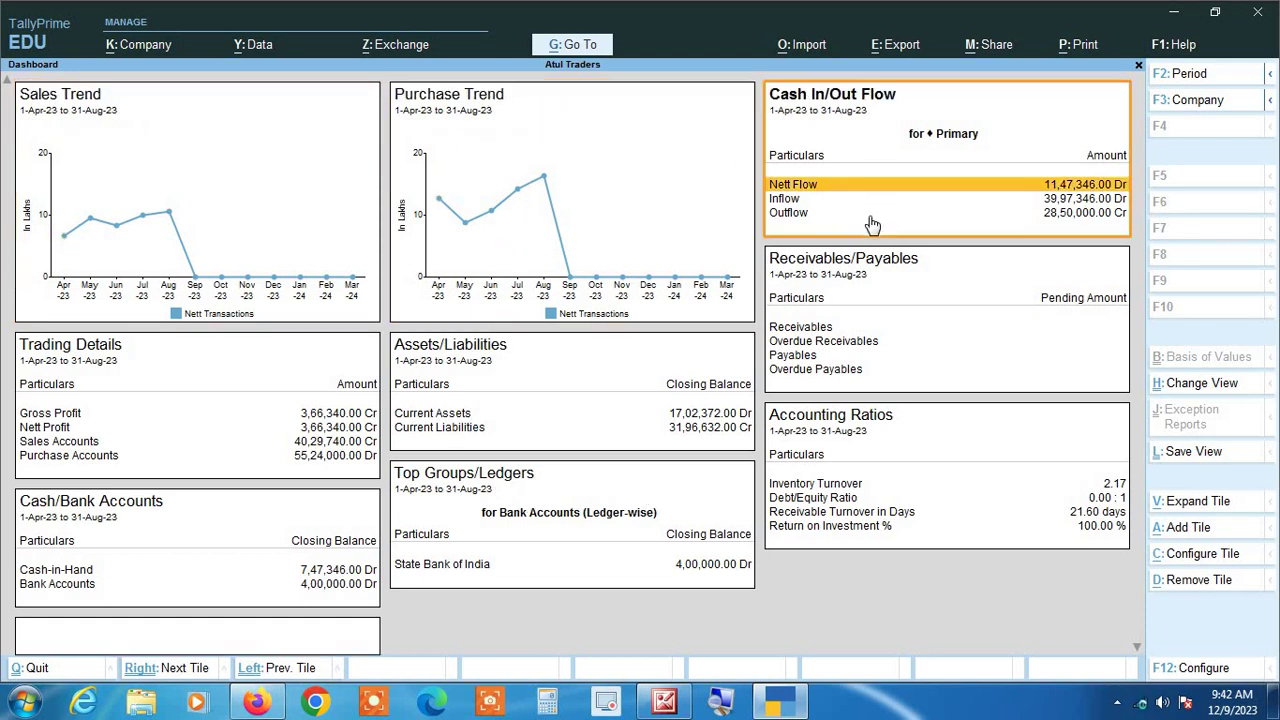
{"action": "left_click", "coordinate": [905, 292]}
{"action": "left_click", "coordinate": [416, 396]}
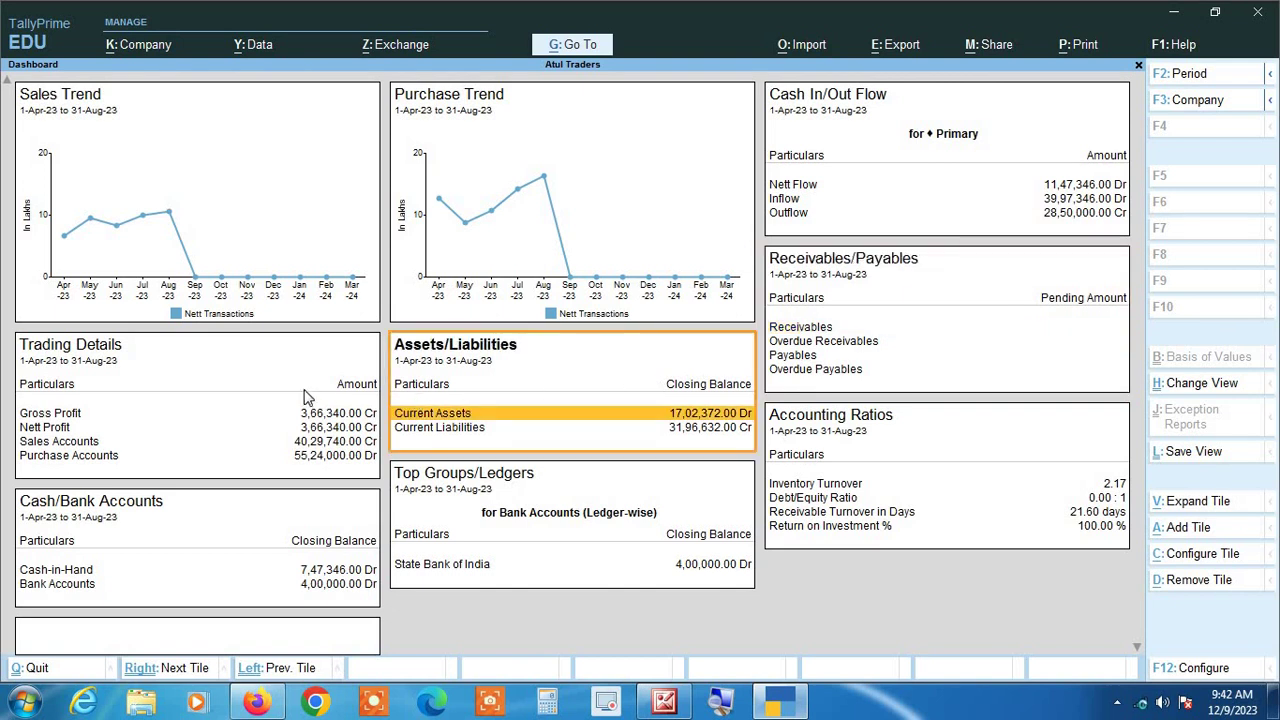
{"action": "left_click", "coordinate": [266, 448]}
{"action": "left_click", "coordinate": [172, 162]}
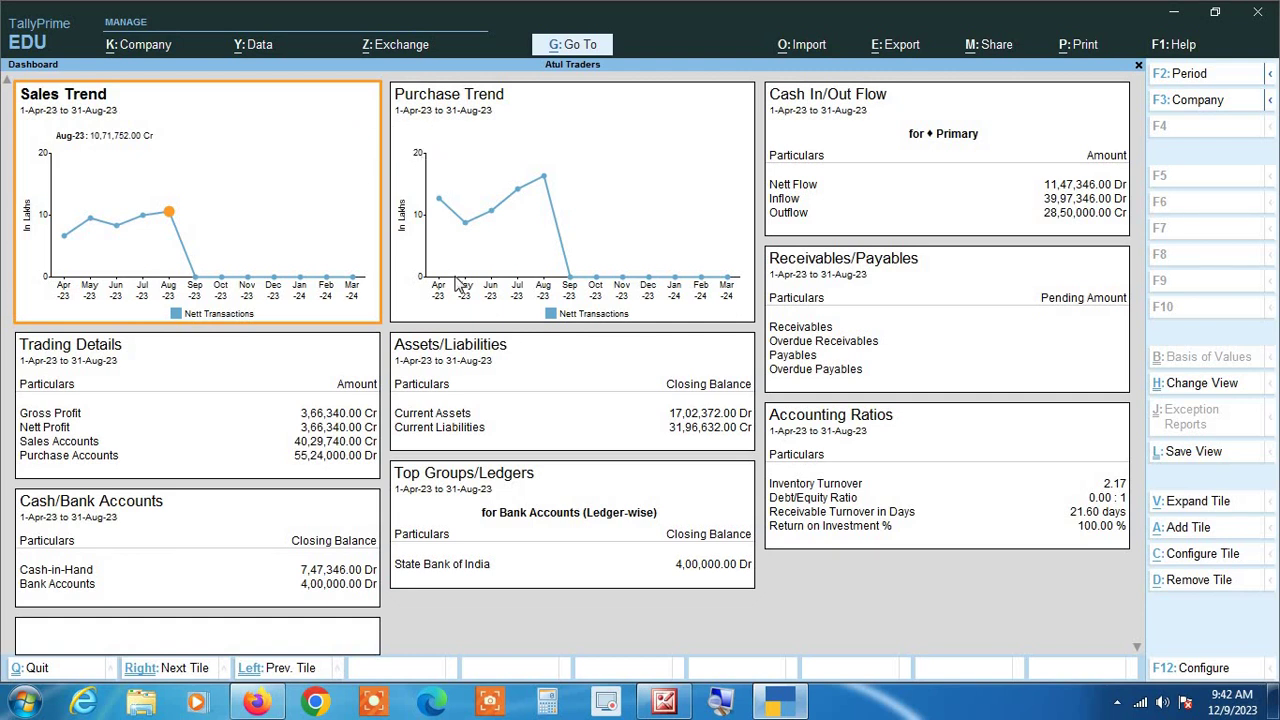
{"action": "left_click", "coordinate": [720, 702]}
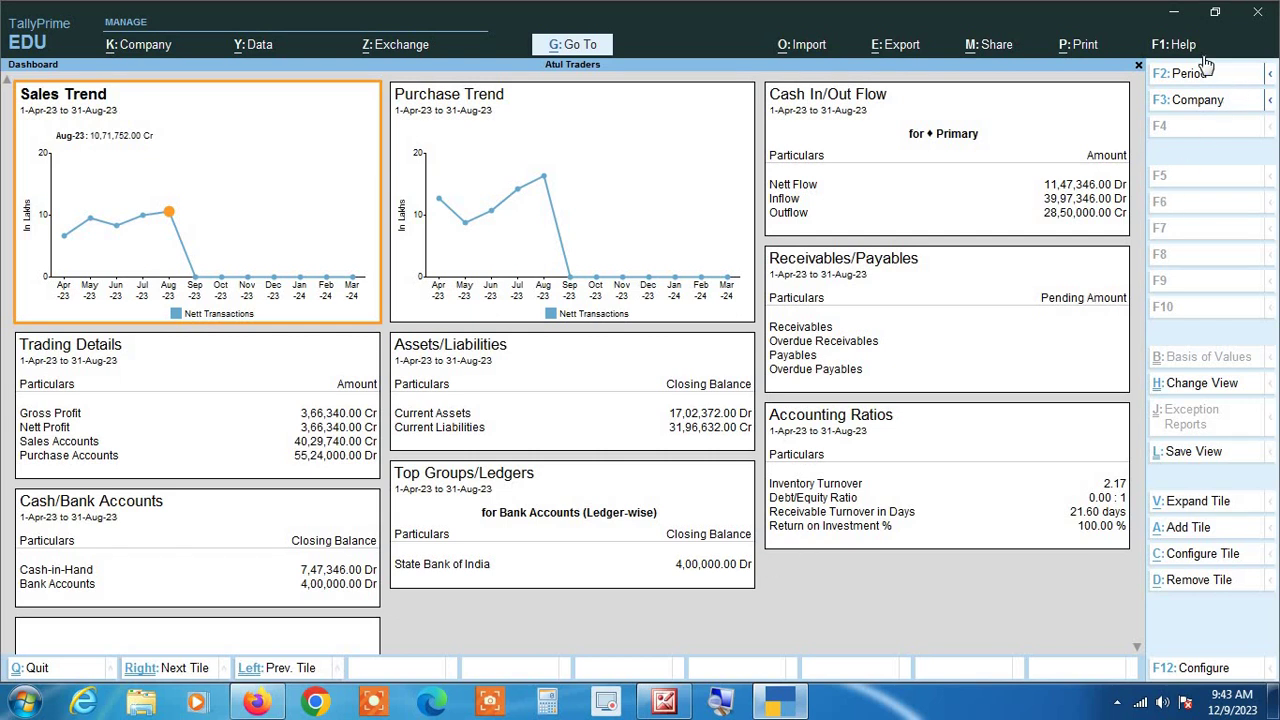
Set the period of all dashboard tiles to 1-4-2023 through 31-5-2023
{"action": "left_click", "coordinate": [1270, 76]}
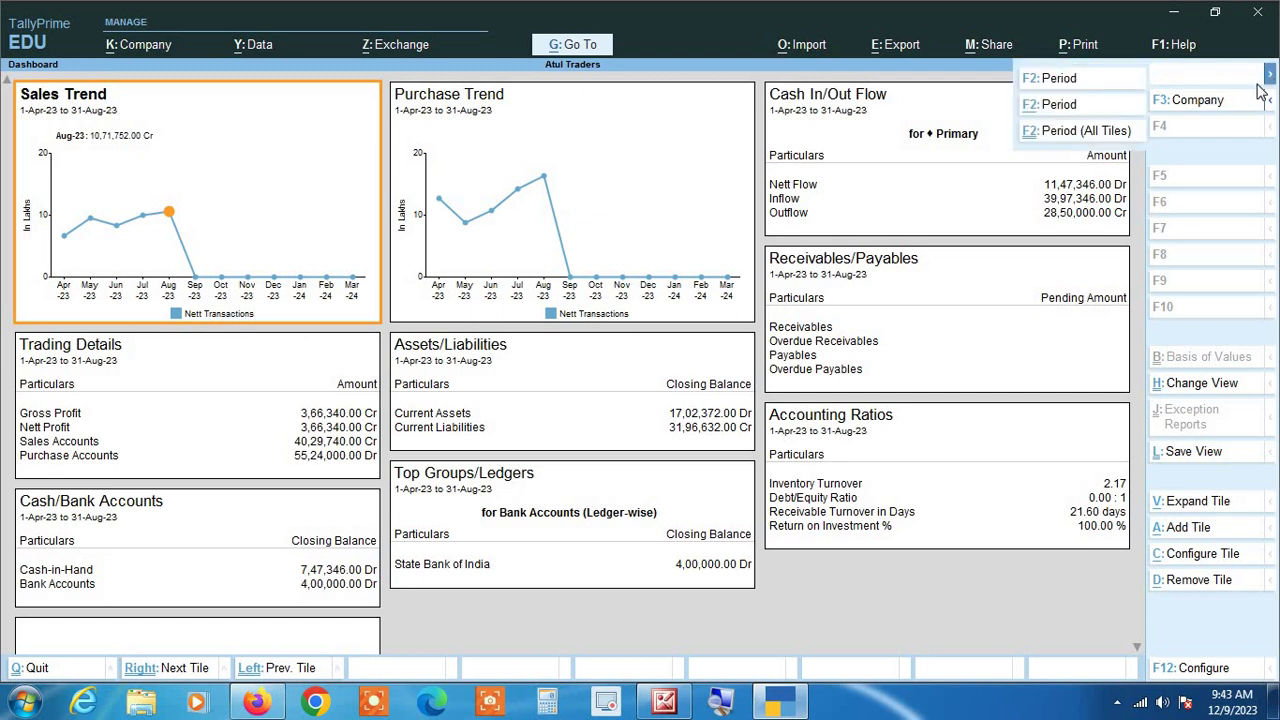
{"action": "left_click", "coordinate": [1086, 134]}
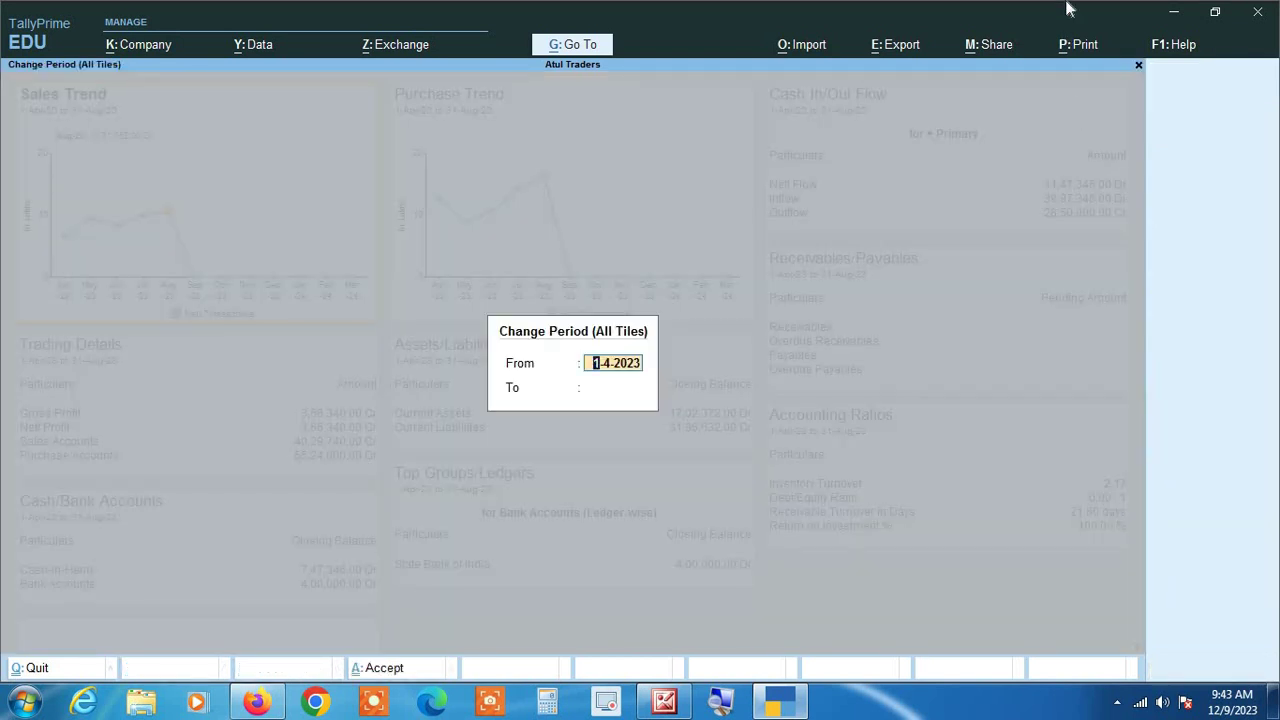
{"action": "key", "text": "Return"}
{"action": "type", "text": "31 5 23"}
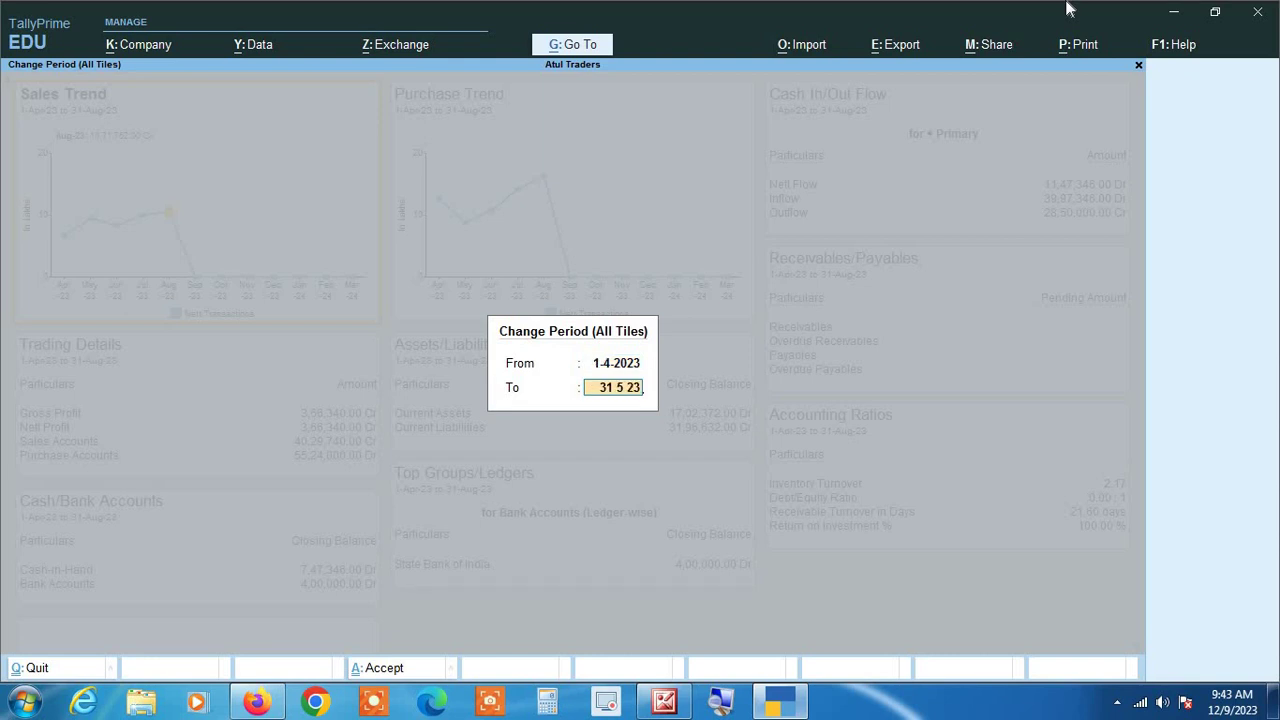
{"action": "key", "text": "Return"}
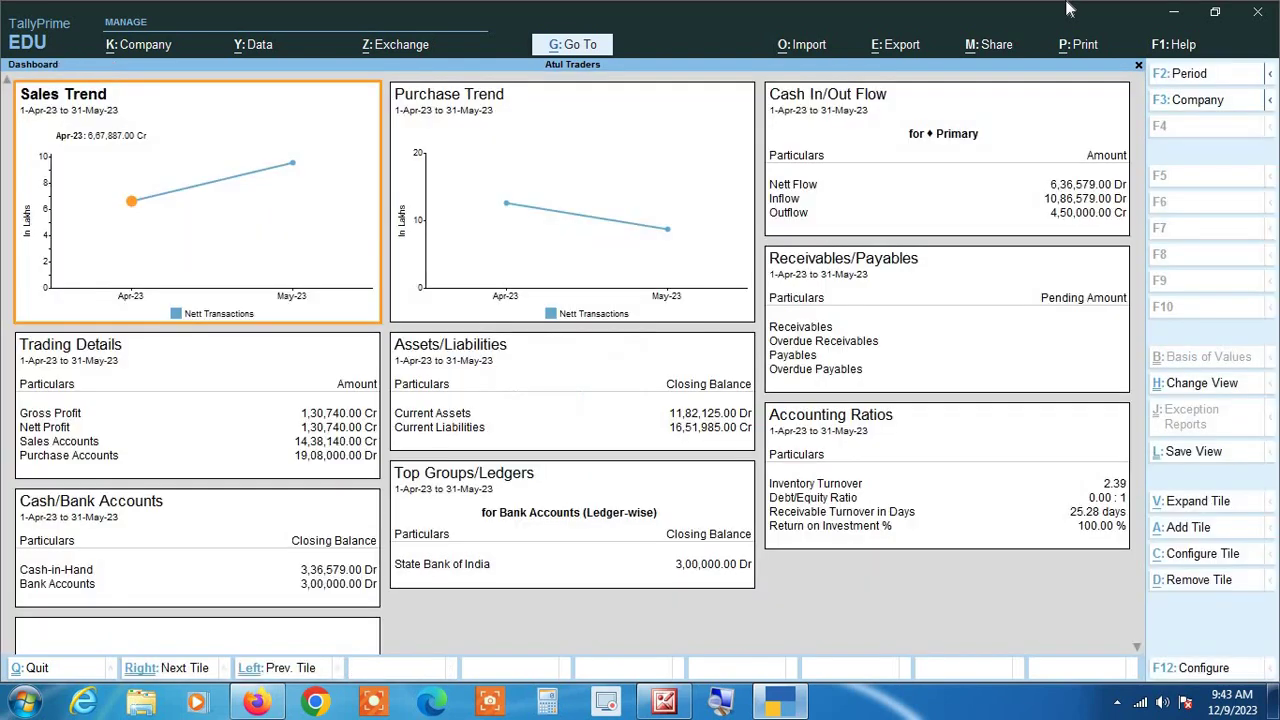
Set the period of all dashboard tiles to 1-4-2023 through 31-3-2024
{"action": "left_click", "coordinate": [722, 704]}
{"action": "left_click", "coordinate": [1270, 100]}
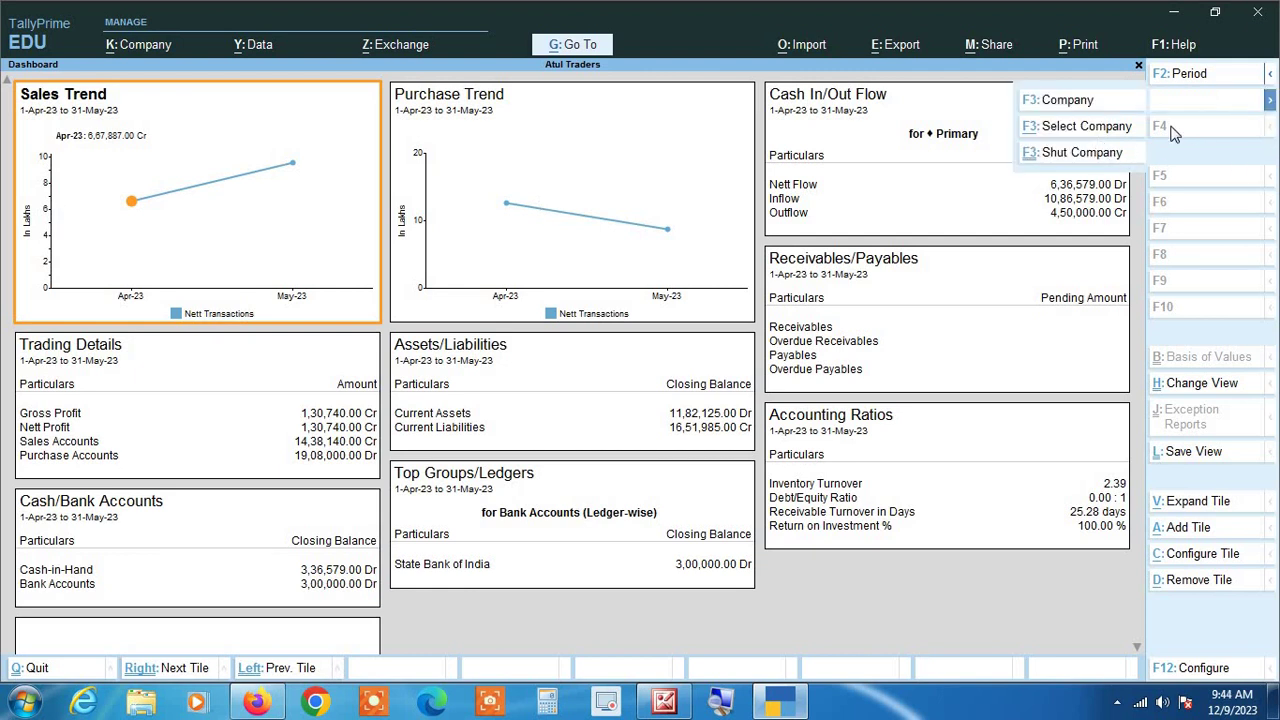
{"action": "left_click", "coordinate": [1270, 73]}
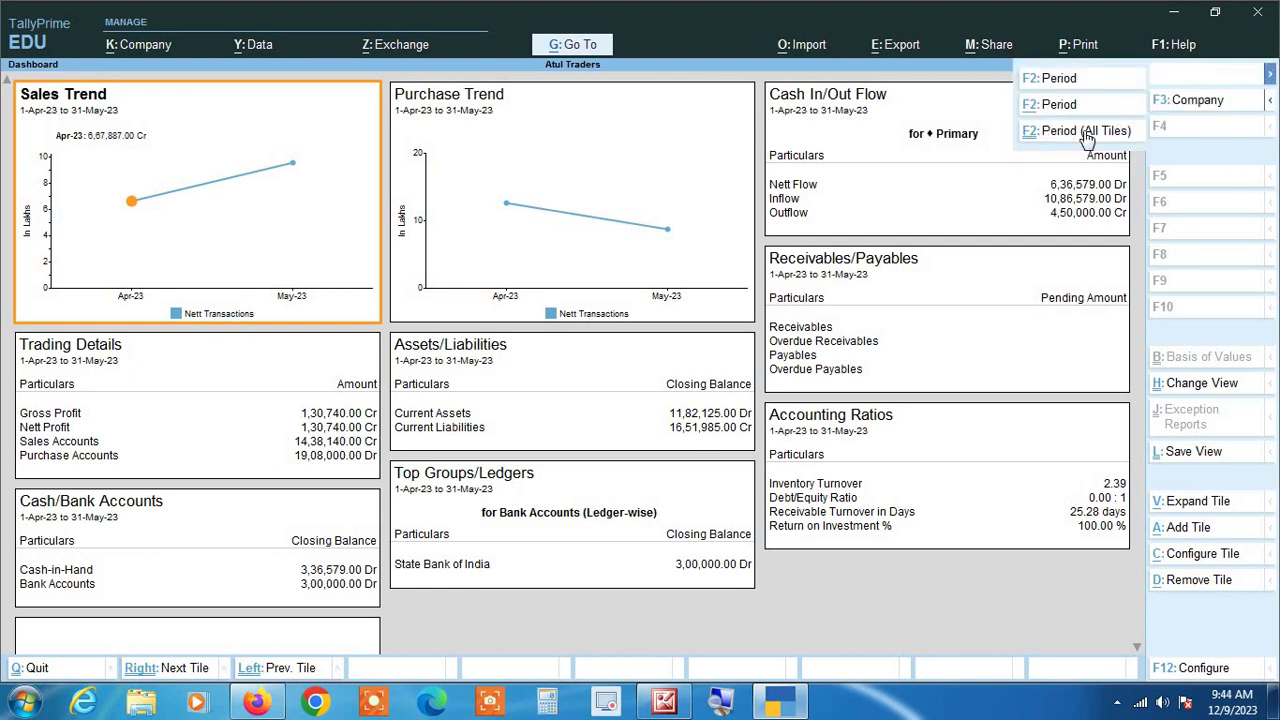
{"action": "left_click", "coordinate": [1085, 132]}
{"action": "key", "text": "Return"}
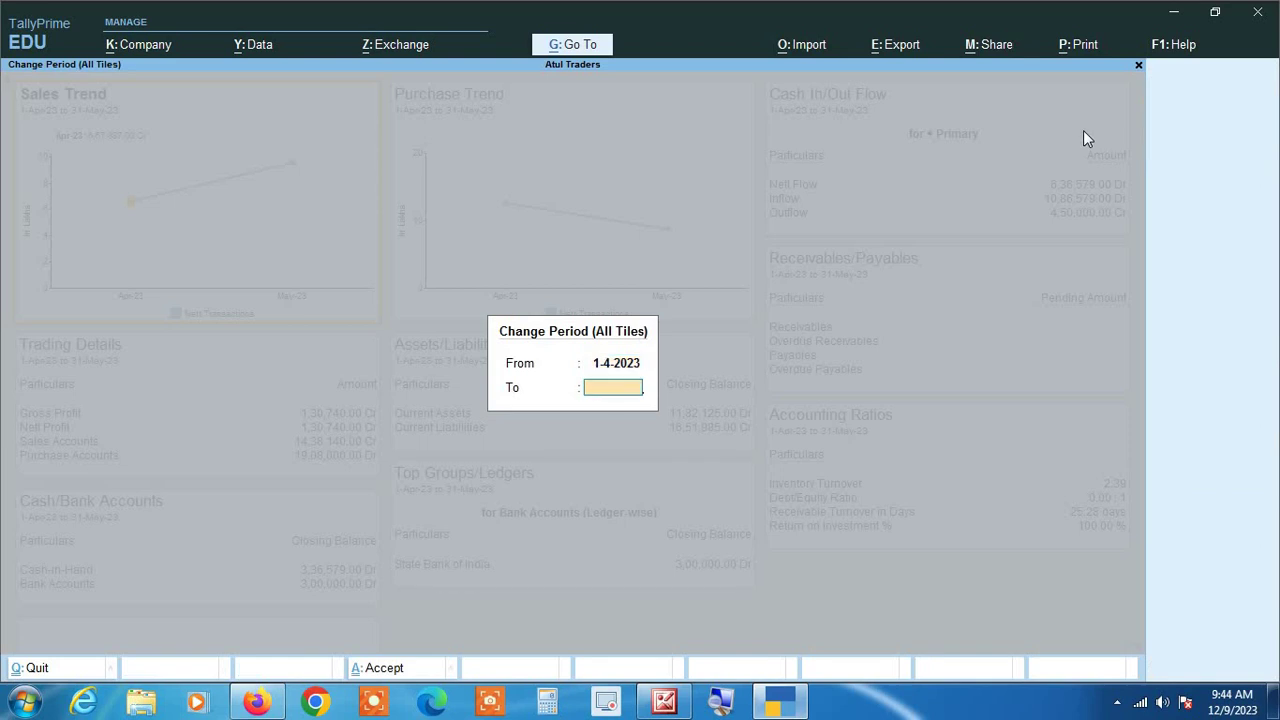
{"action": "type", "text": "31 3 24"}
{"action": "key", "text": "Return"}
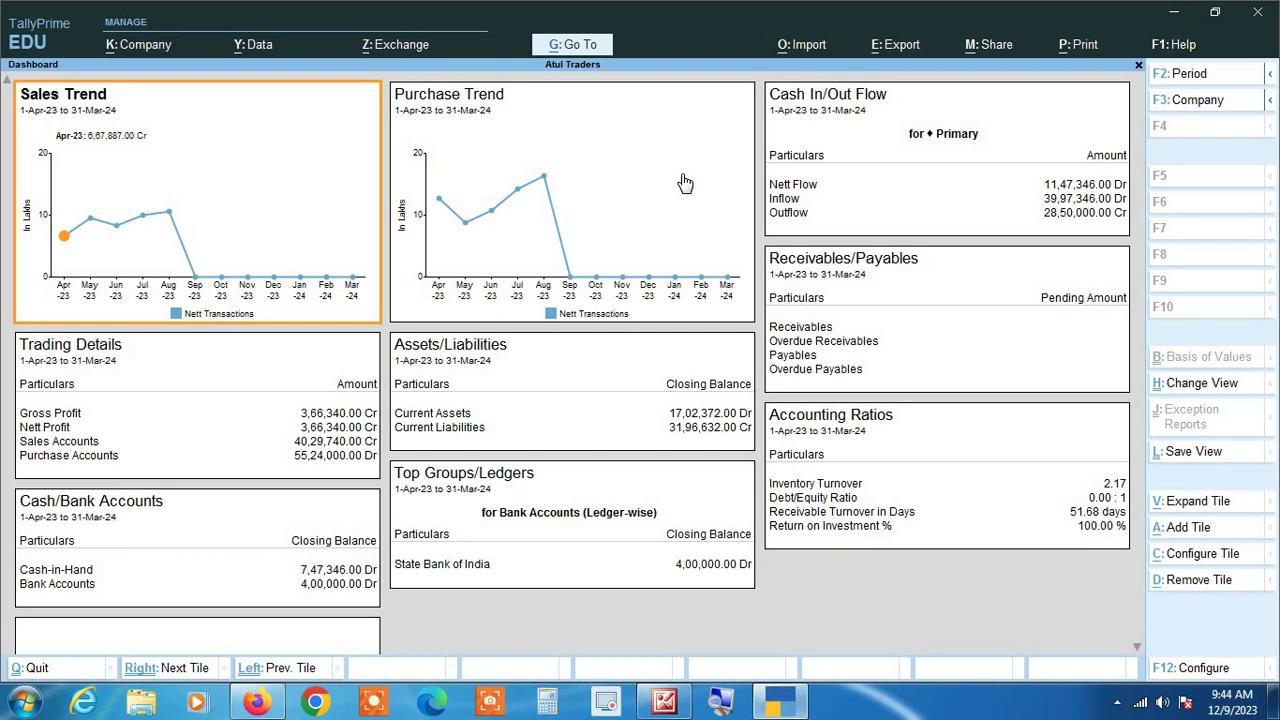
Set the period of the Purchase Trend tile alone to 1-4-2023 through 31-8-2023
{"action": "left_click", "coordinate": [583, 171]}
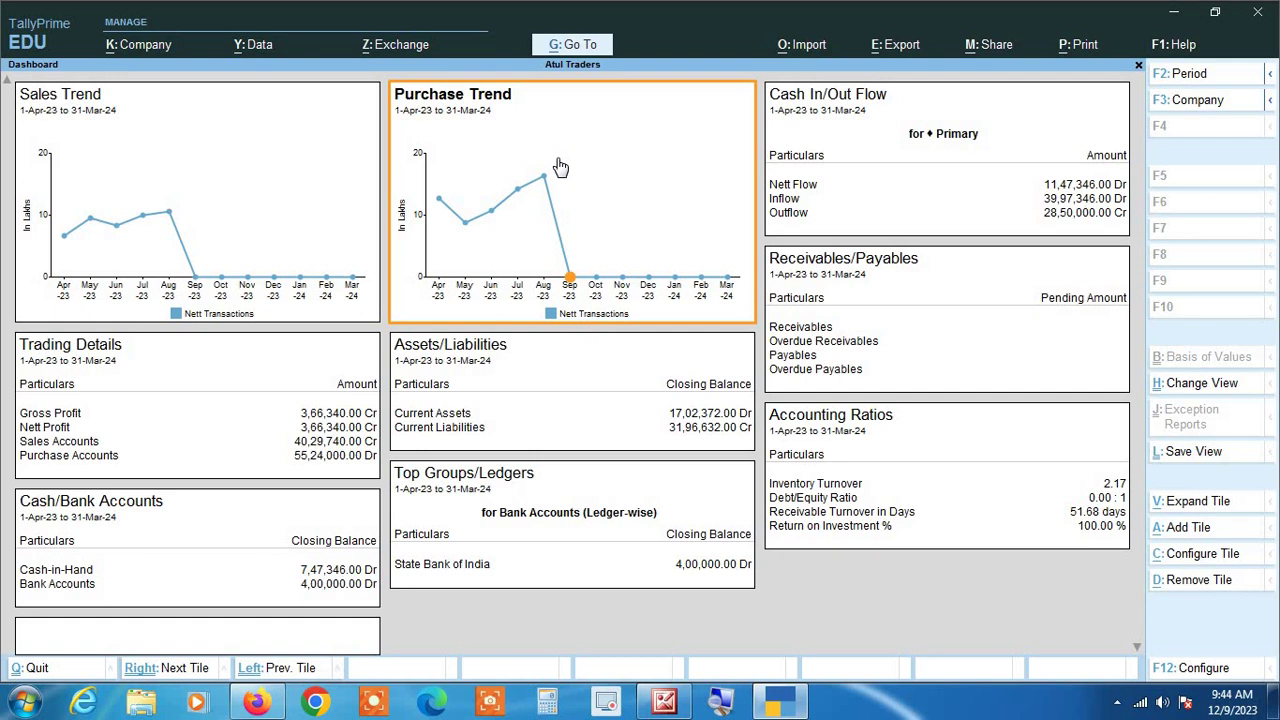
{"action": "left_click", "coordinate": [1270, 80]}
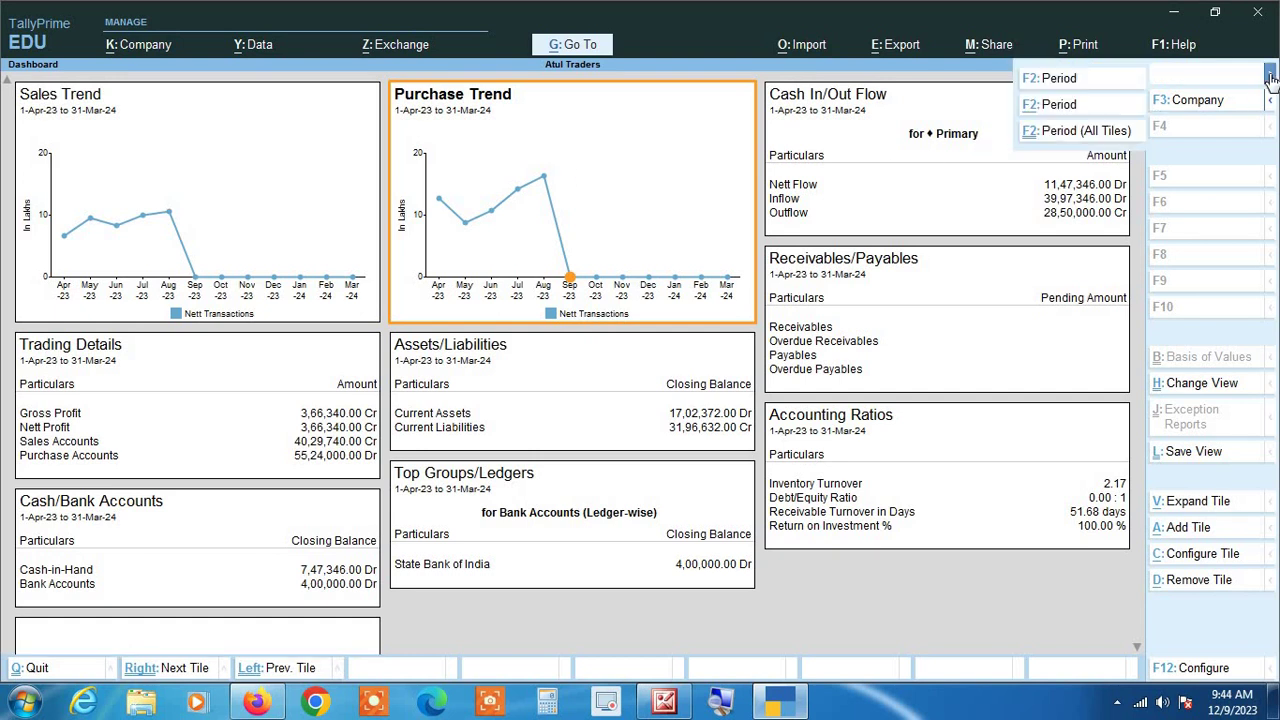
{"action": "left_click", "coordinate": [1060, 106]}
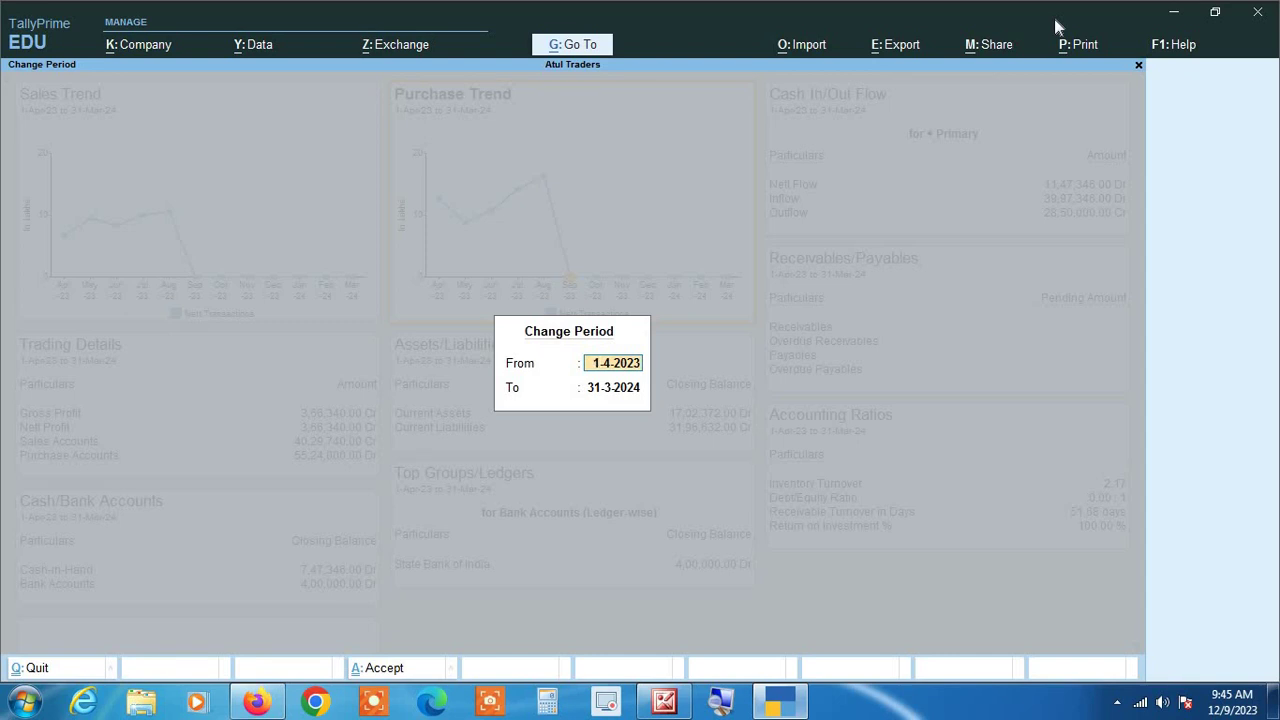
{"action": "key", "text": "Return"}
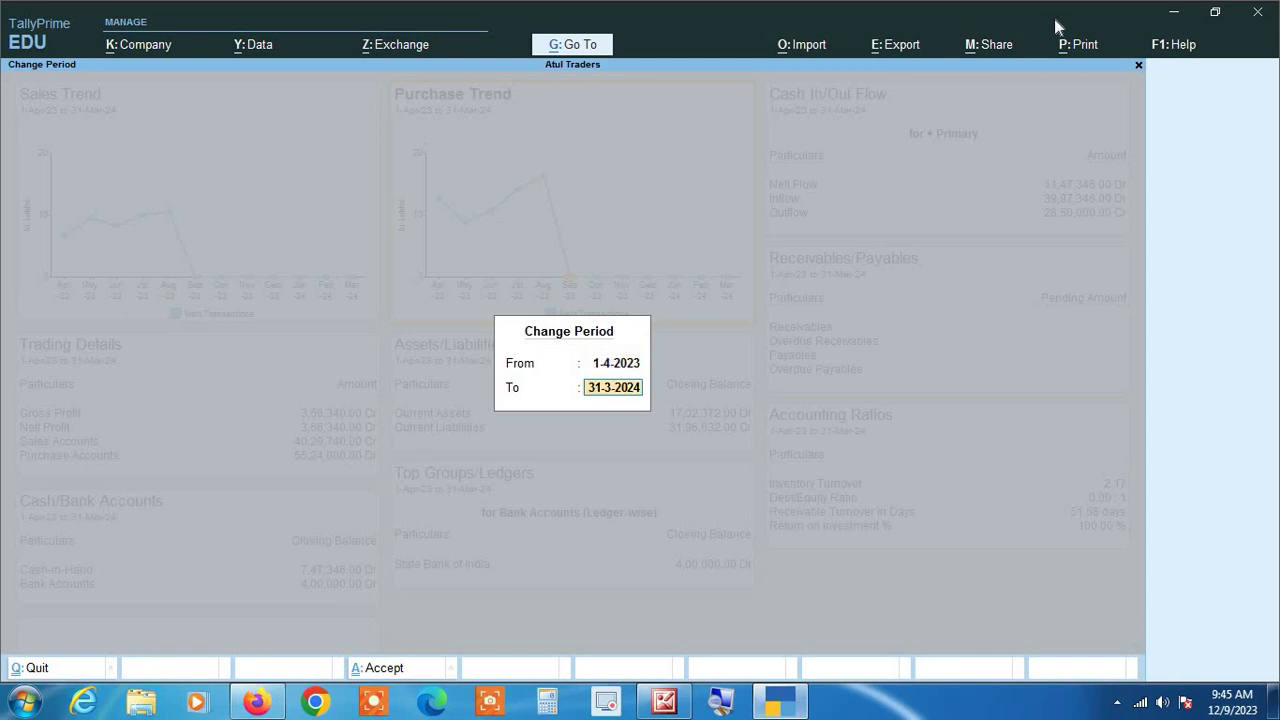
{"action": "type", "text": "31-8"}
{"action": "key", "text": "Return"}
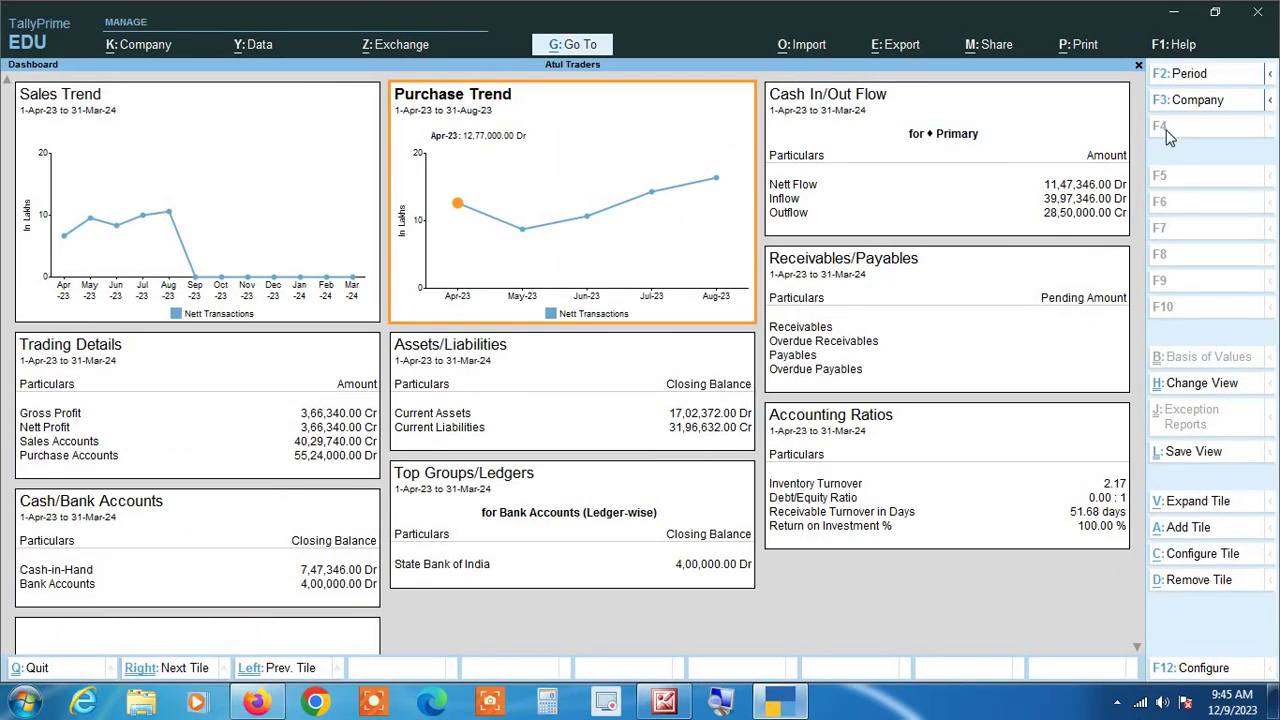
Apply the full-year period 1-4-2023 to 31-3-2024 to every dashboard tile again
{"action": "left_click", "coordinate": [1271, 76]}
{"action": "left_click", "coordinate": [1078, 134]}
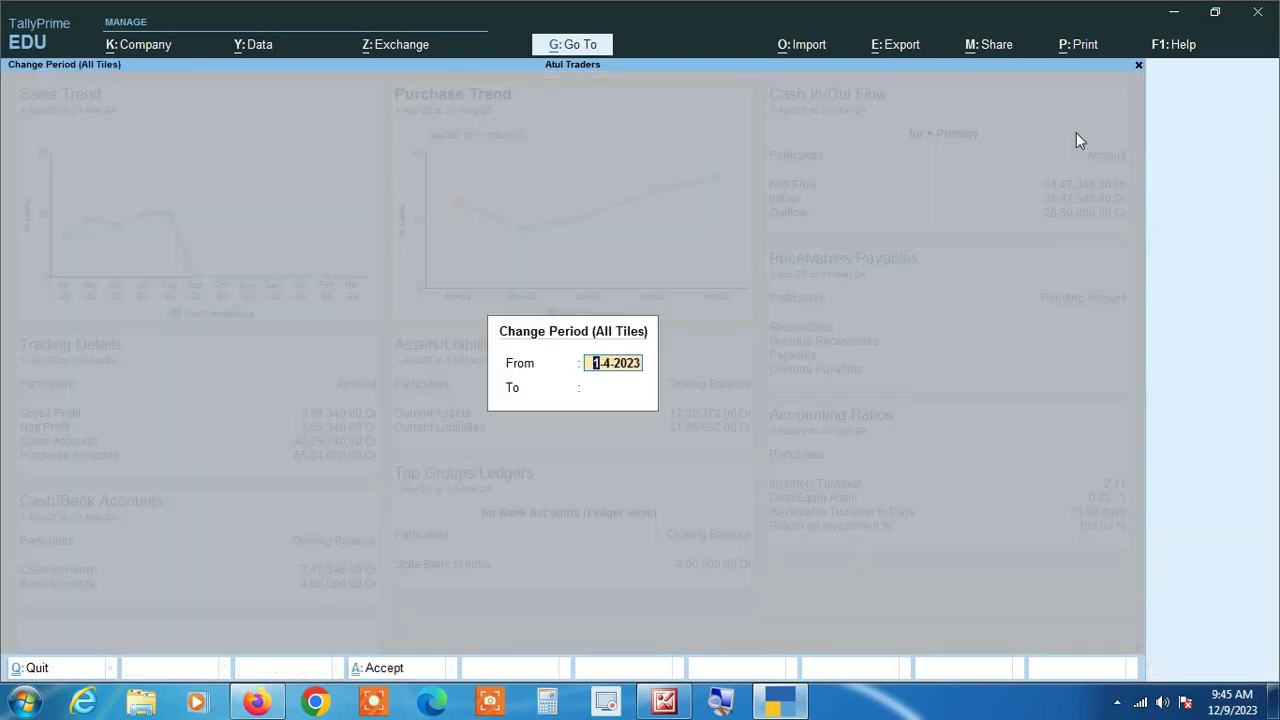
{"action": "key", "text": "Return"}
{"action": "type", "text": "31-3-2024"}
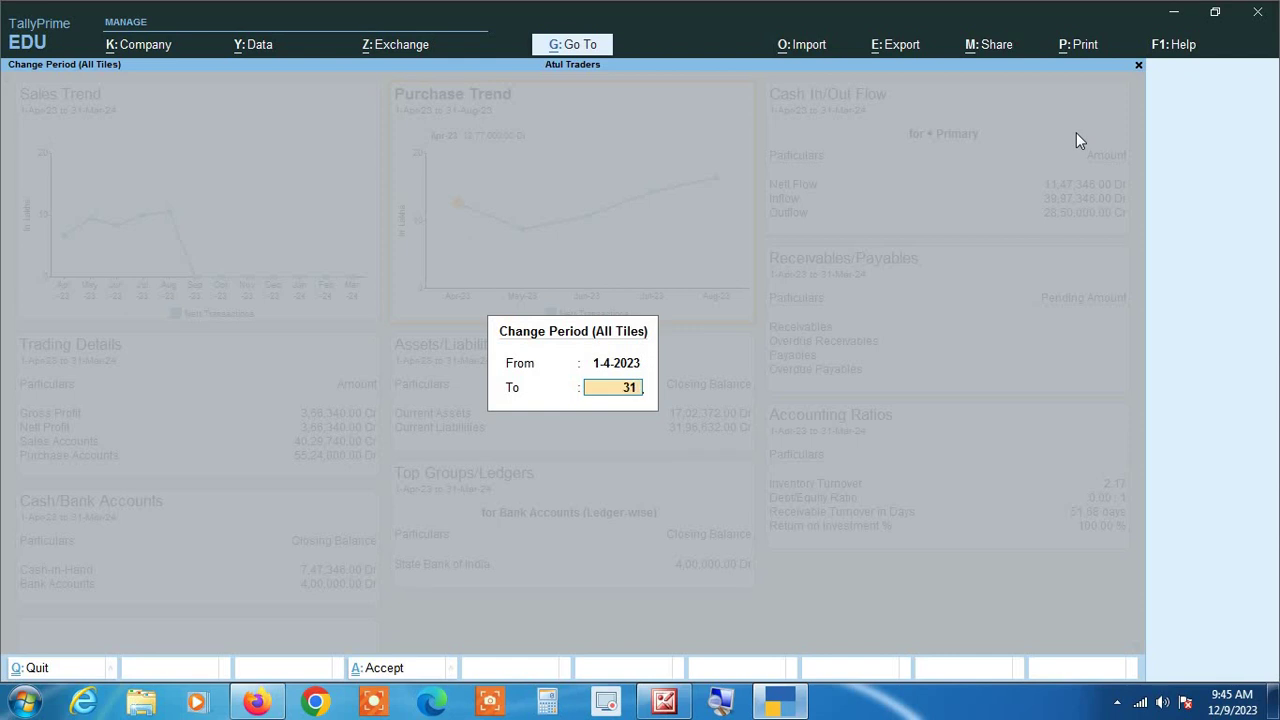
{"action": "key", "text": "Return"}
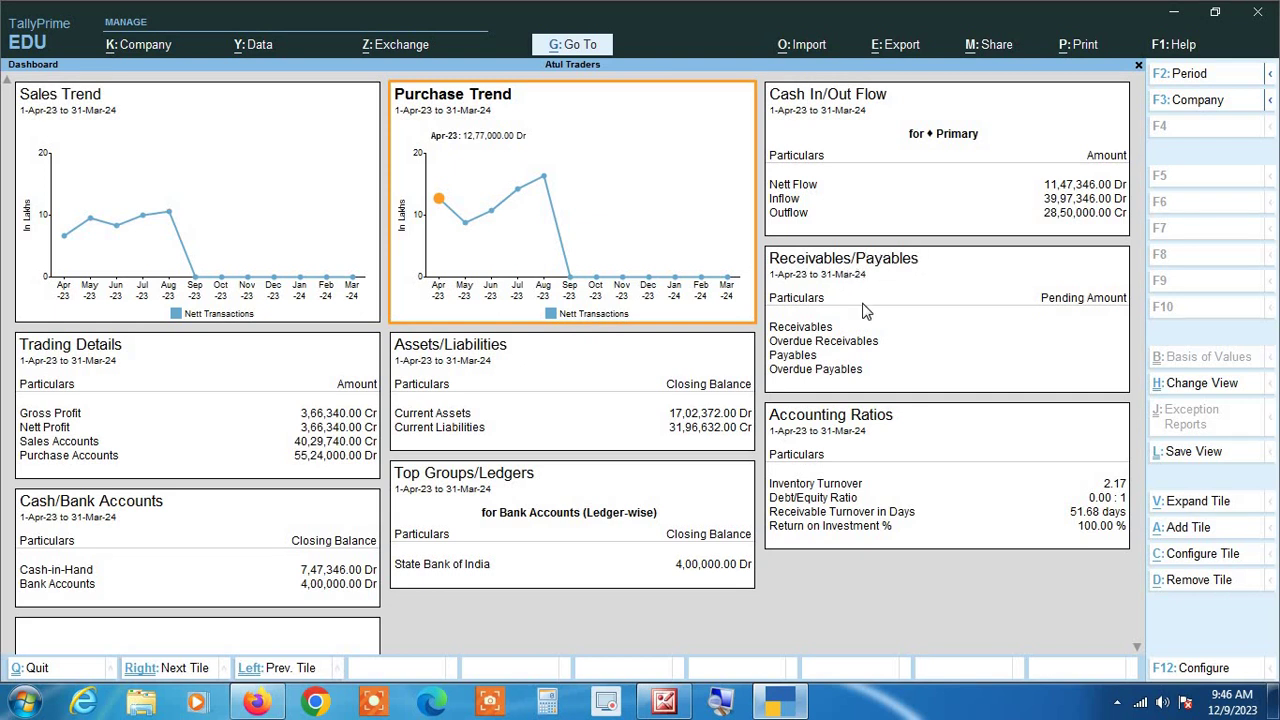
Remove the Receivables/Payables tile from the dashboard
{"action": "left_click", "coordinate": [969, 299]}
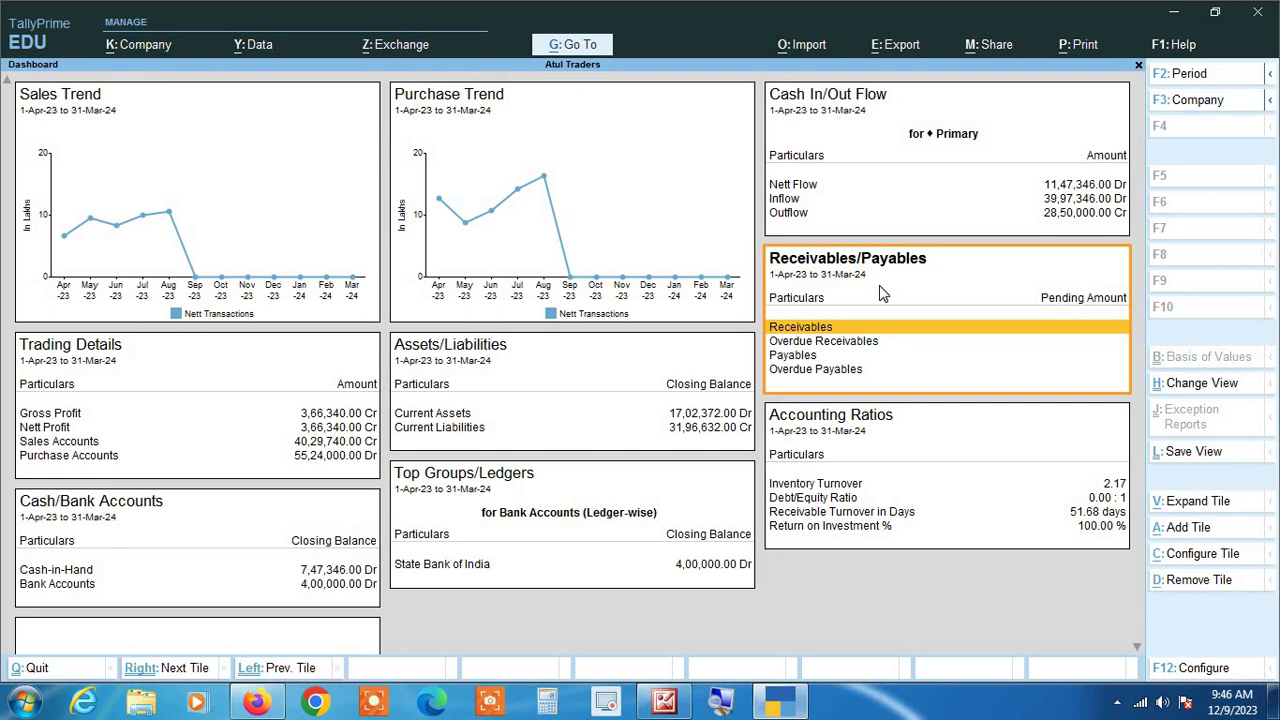
{"action": "left_click", "coordinate": [1212, 588]}
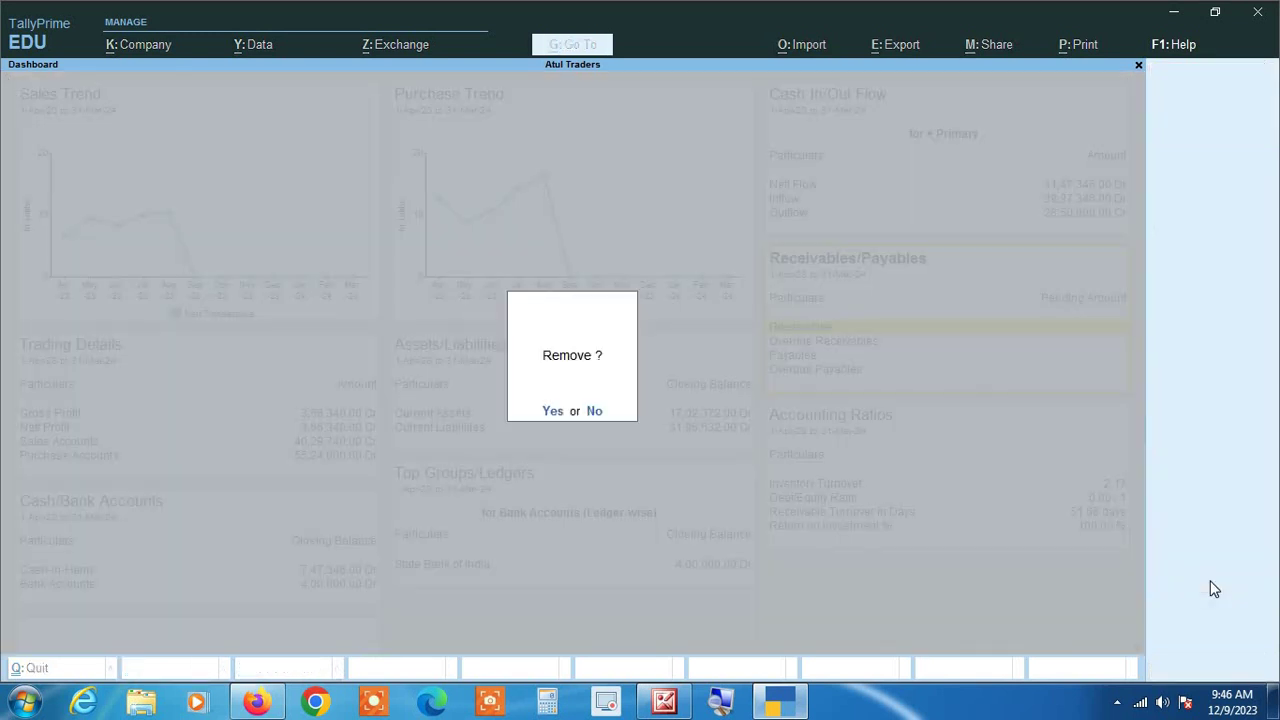
{"action": "key", "text": "y"}
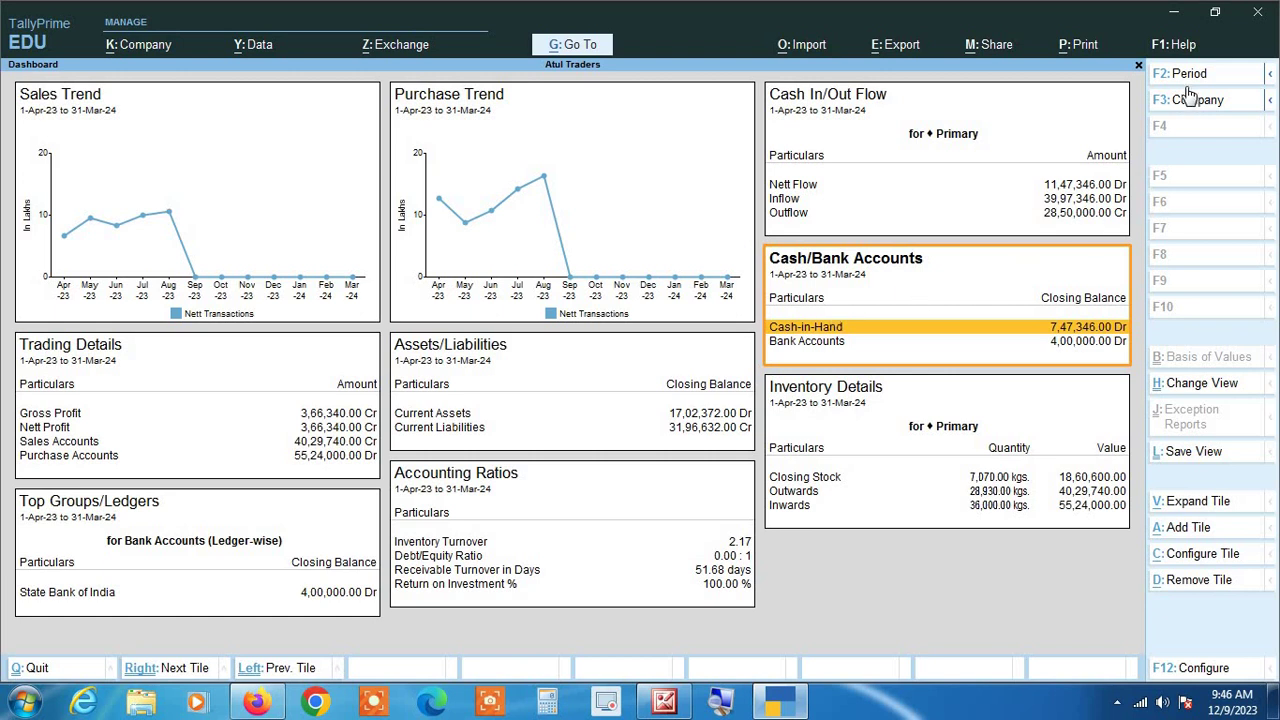
Add the Nett Profit Trend tile from the Accounting group to the dashboard
{"action": "left_click", "coordinate": [1190, 530]}
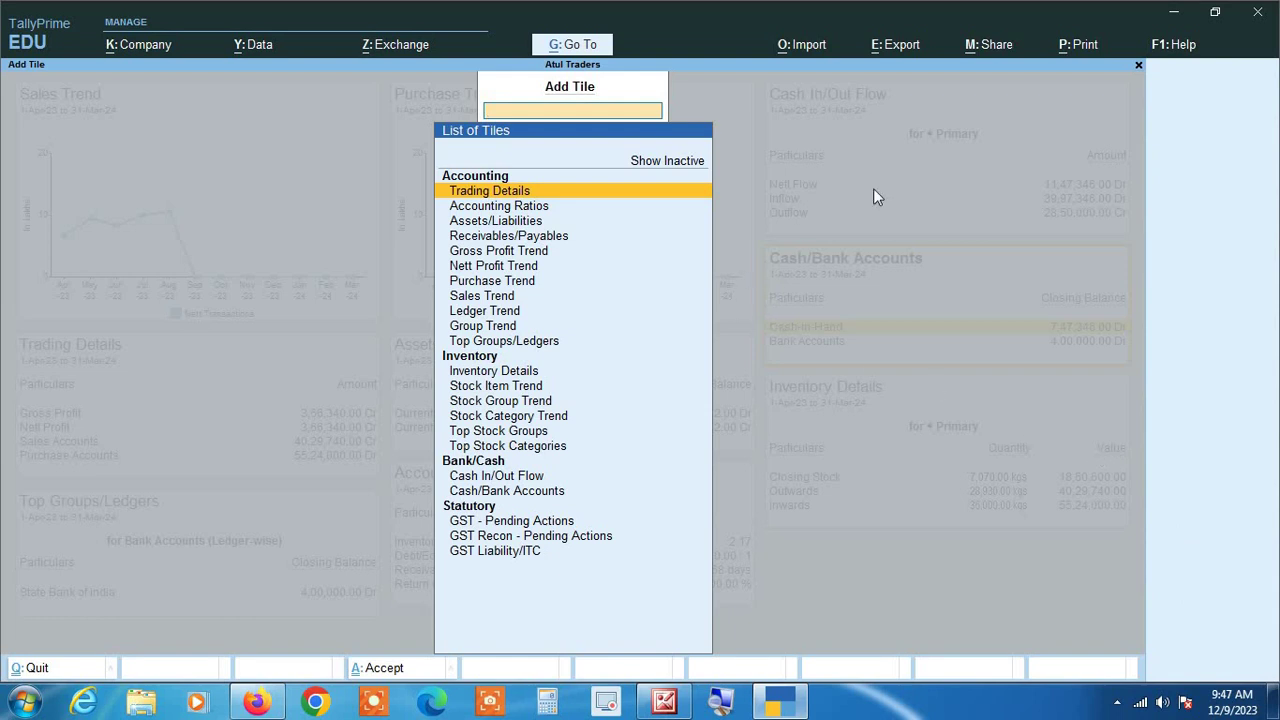
{"action": "key", "text": "Down"}
{"action": "key", "text": "Down"}
{"action": "key", "text": "Down"}
{"action": "key", "text": "Down"}
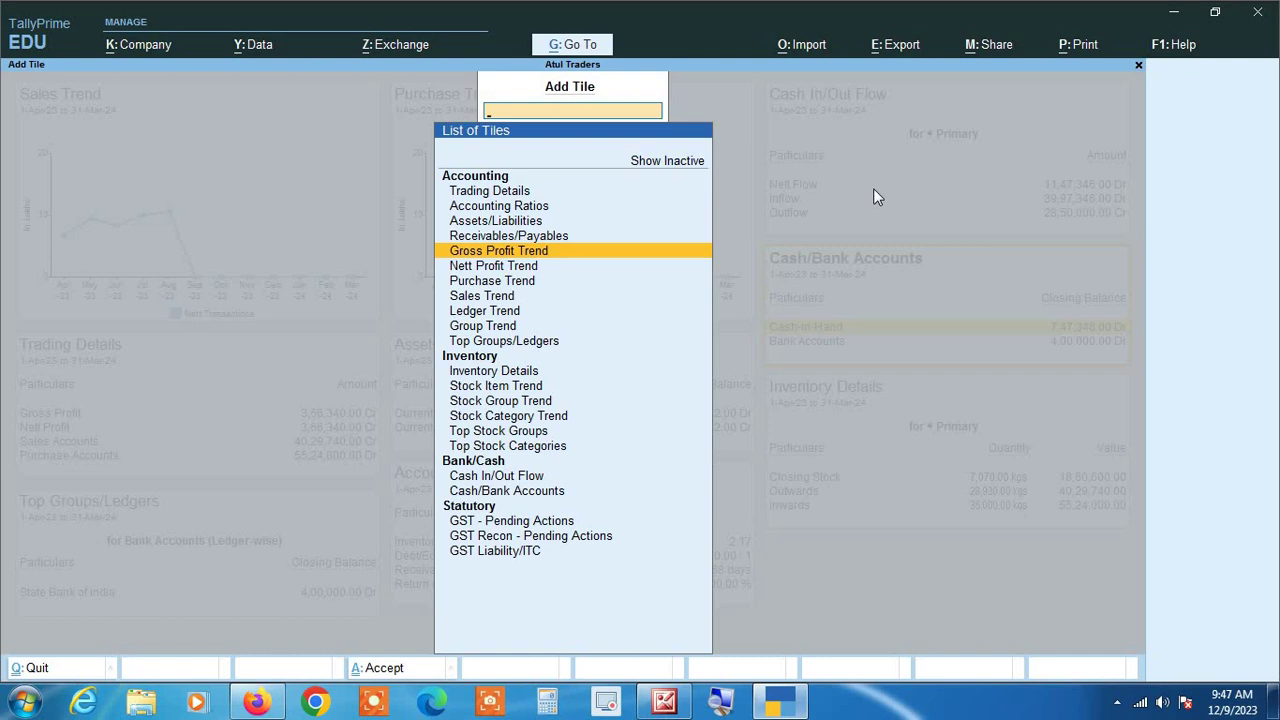
{"action": "key", "text": "Down"}
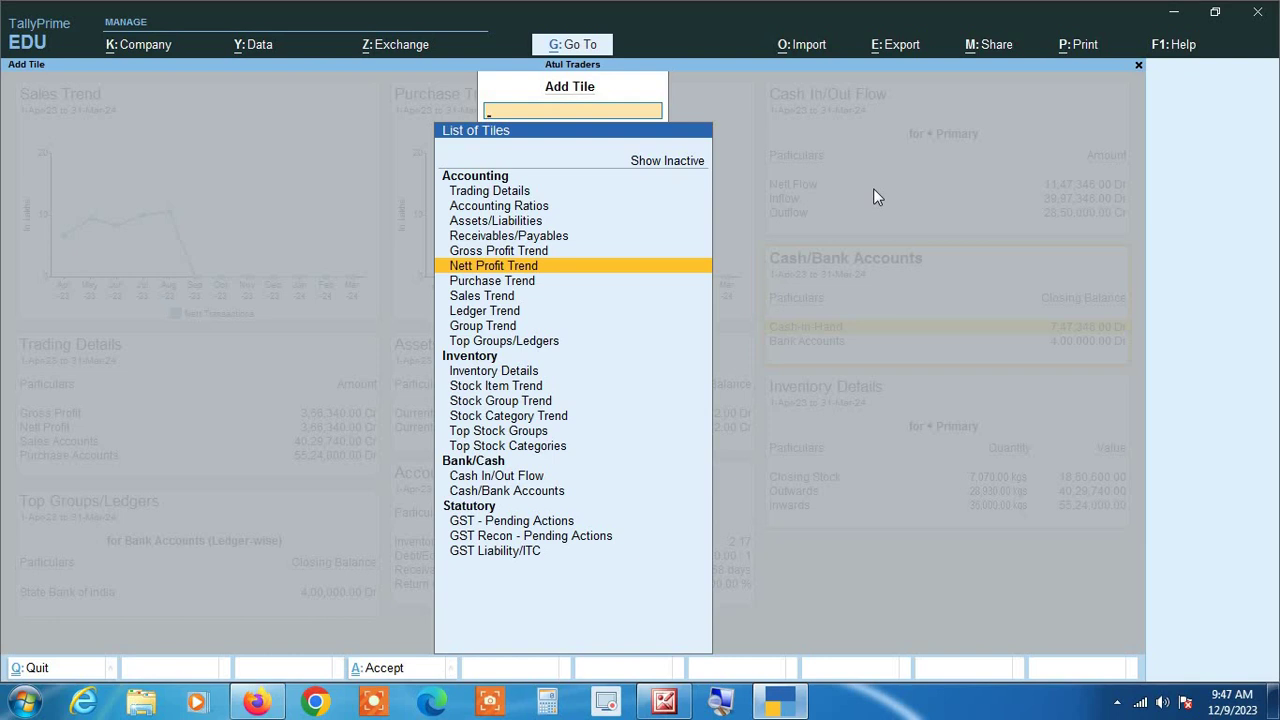
{"action": "key", "text": "Return"}
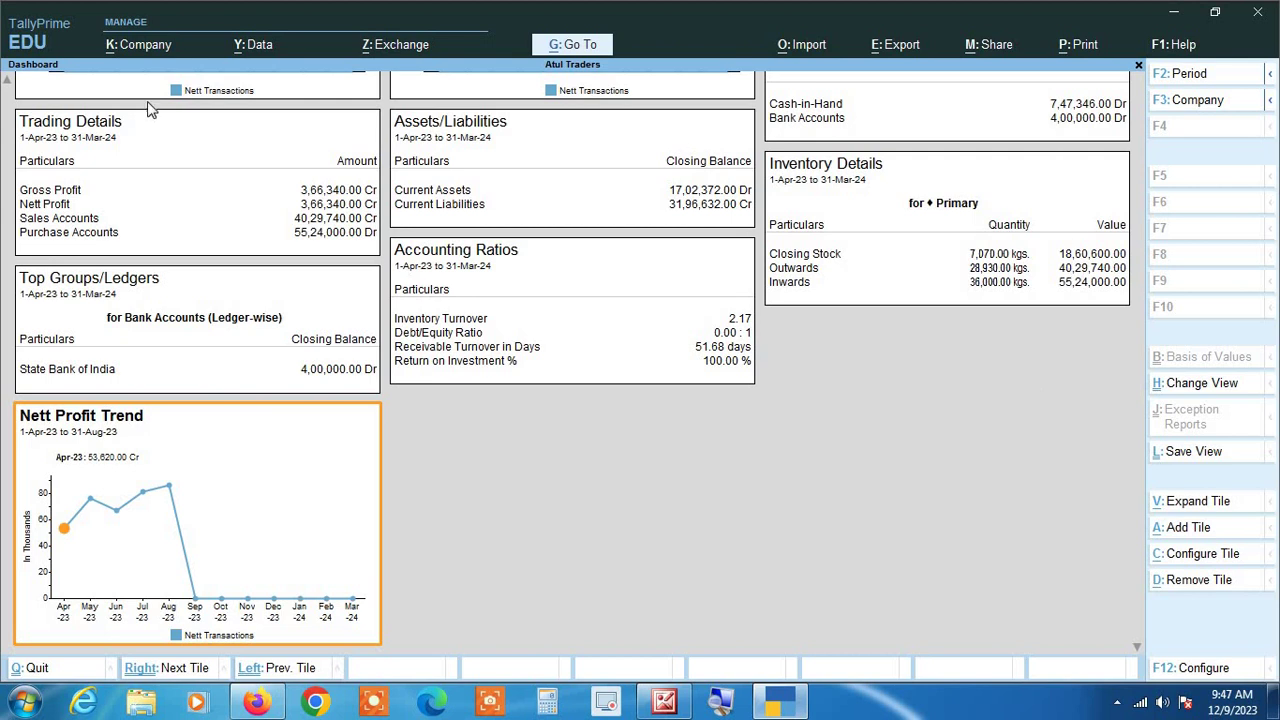
Remove the Accounting Ratios tile from the dashboard
{"action": "left_click", "coordinate": [6, 80]}
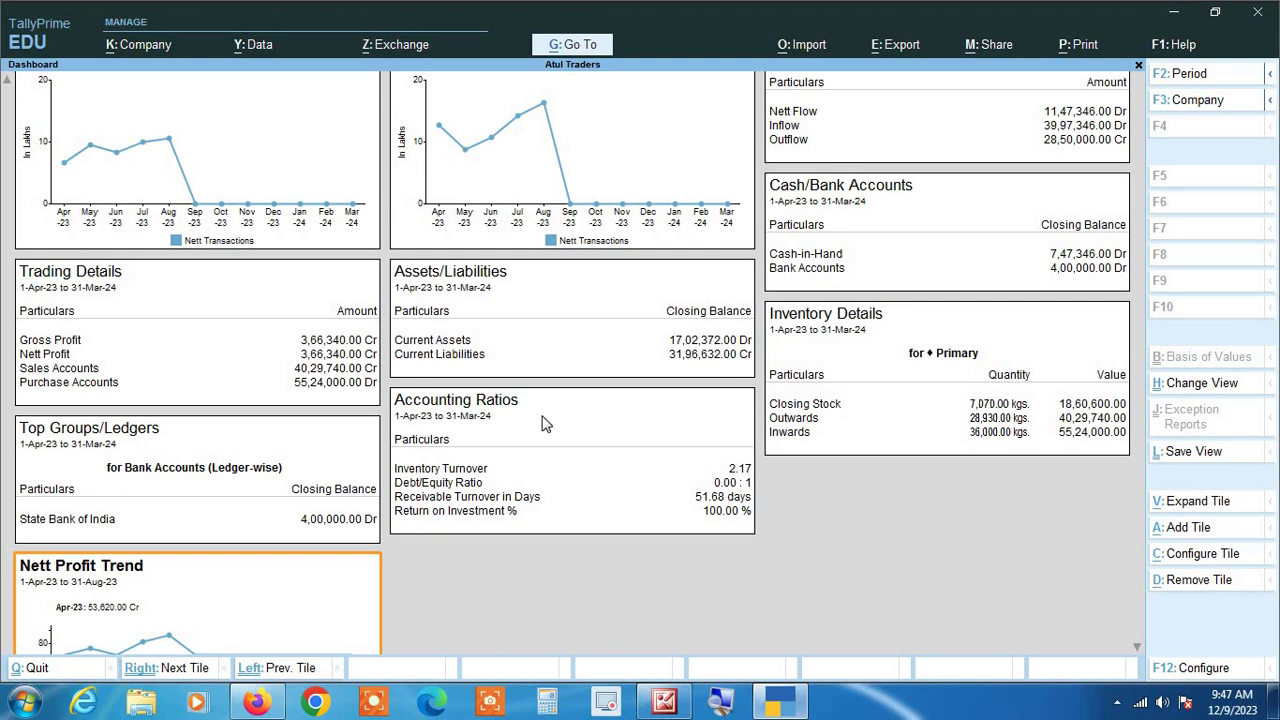
{"action": "left_click", "coordinate": [586, 435]}
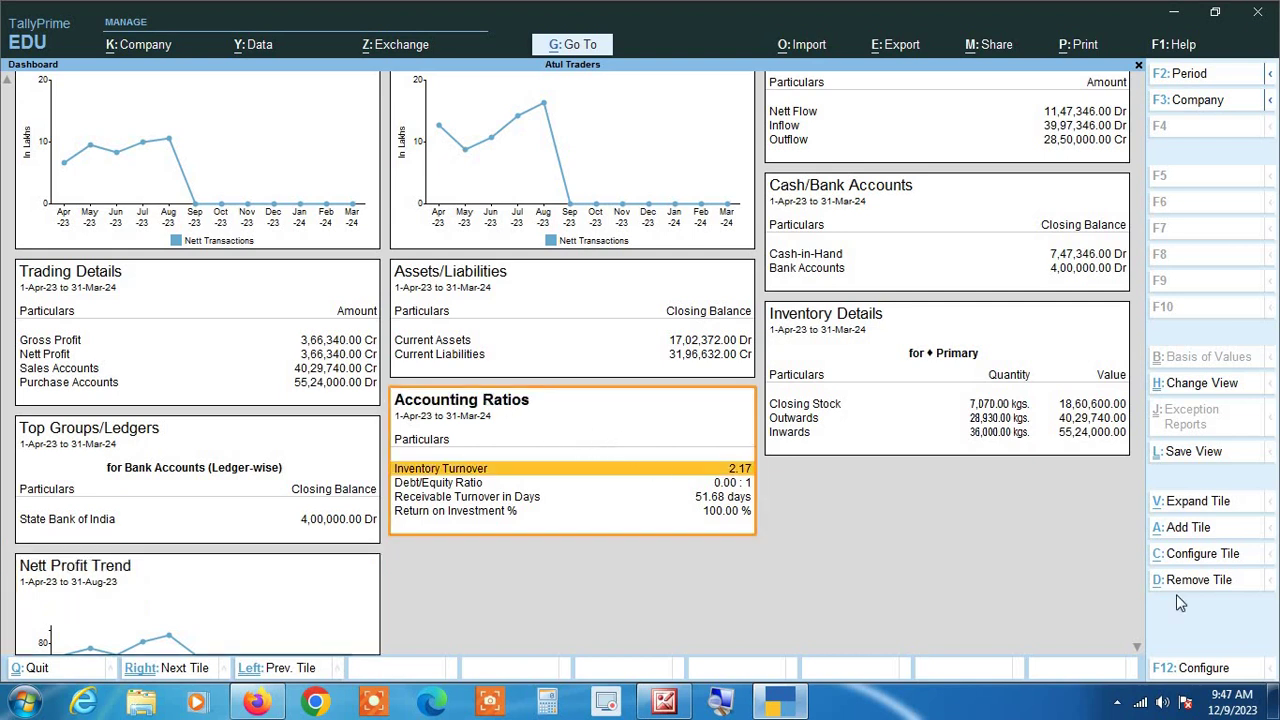
{"action": "left_click", "coordinate": [1210, 580]}
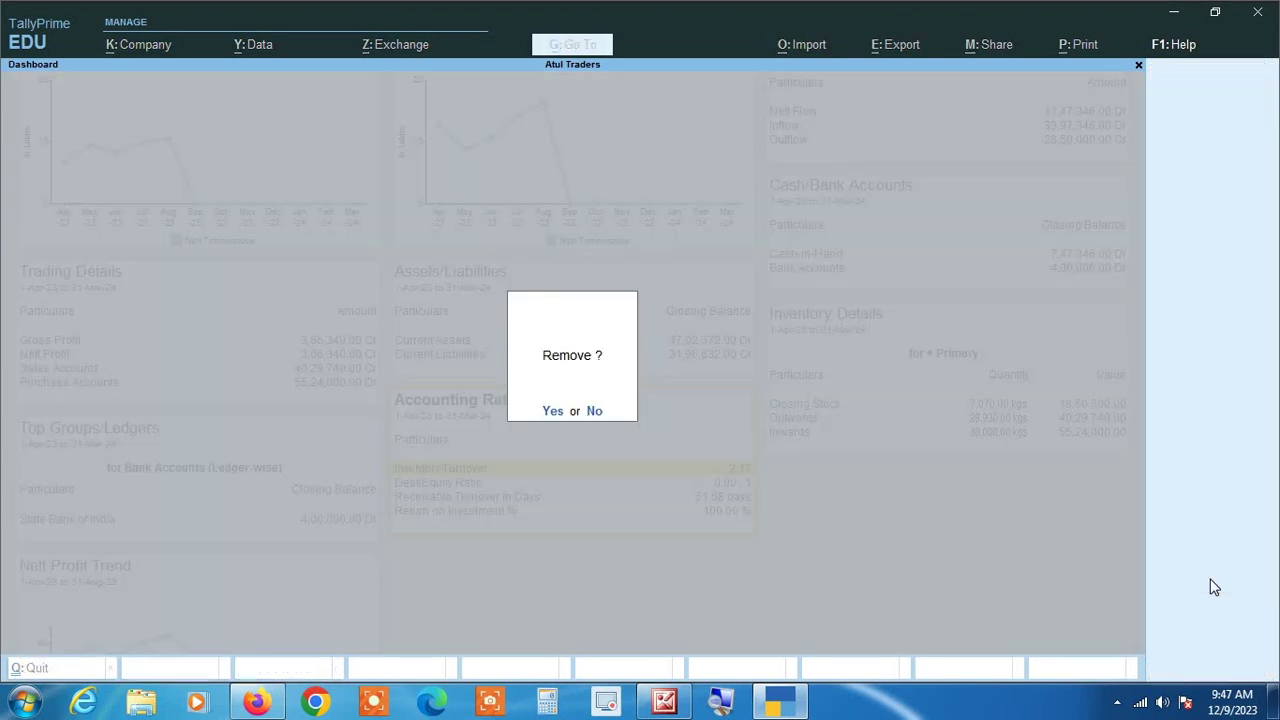
{"action": "key", "text": "y"}
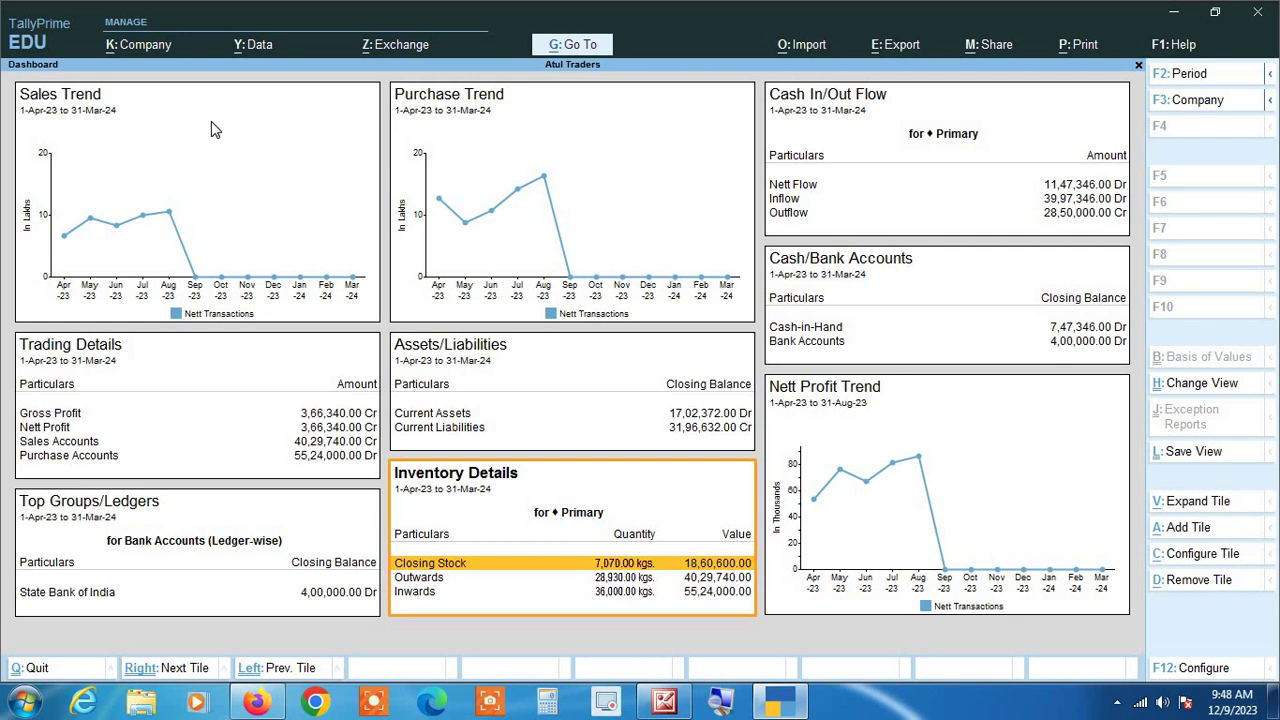
Open the Sales Trend tile's configuration, keep the Monthly periodicity, and set the display type to Data & Graph
{"action": "left_click", "coordinate": [143, 141]}
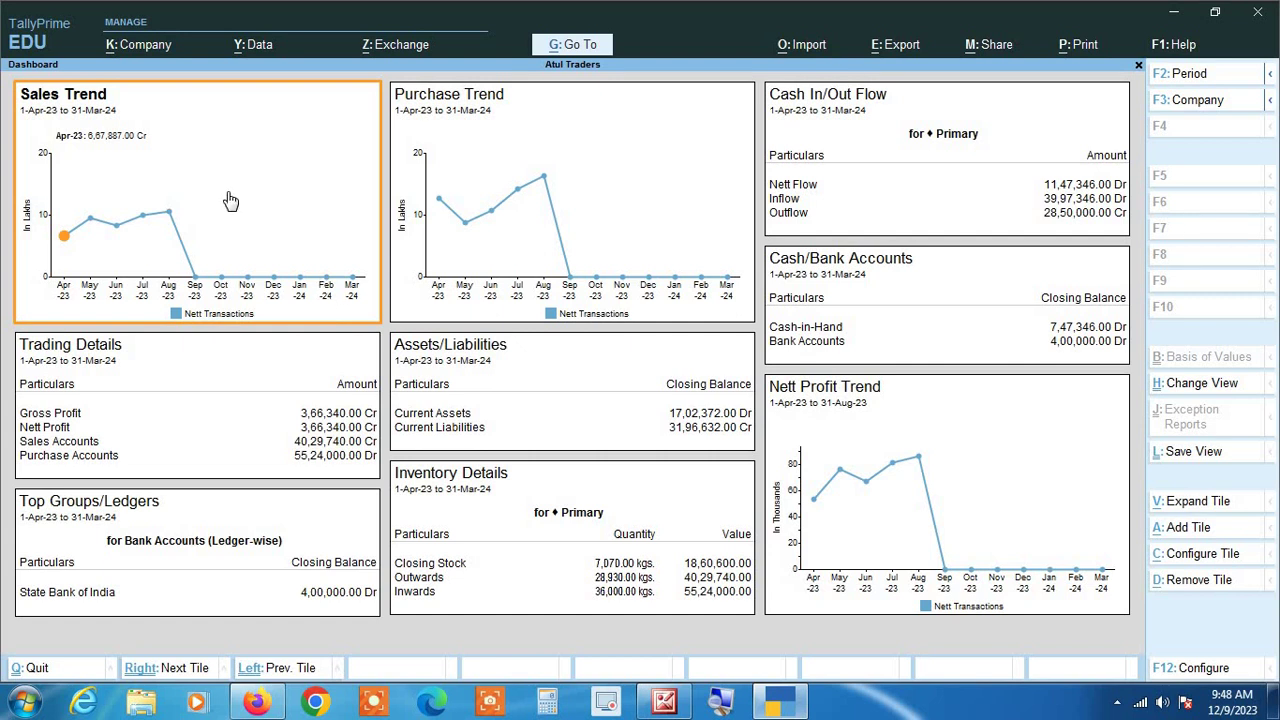
{"action": "left_click", "coordinate": [1200, 565]}
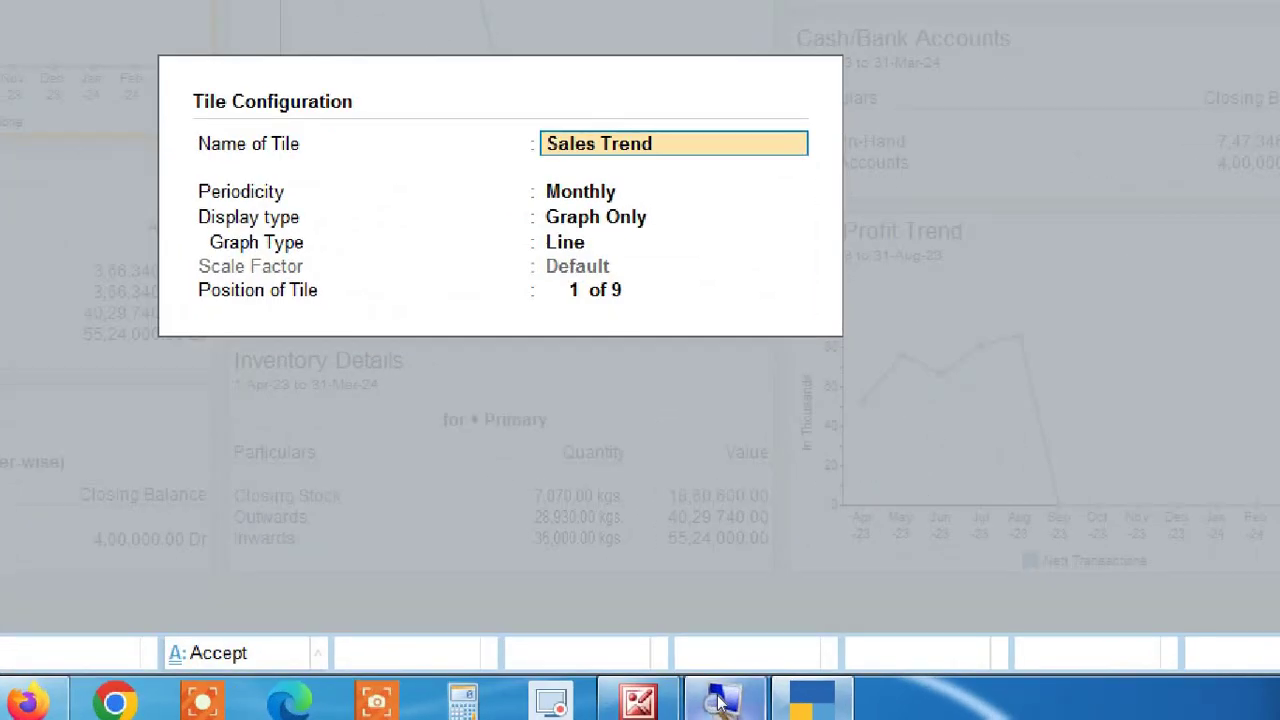
{"action": "key", "text": "Return"}
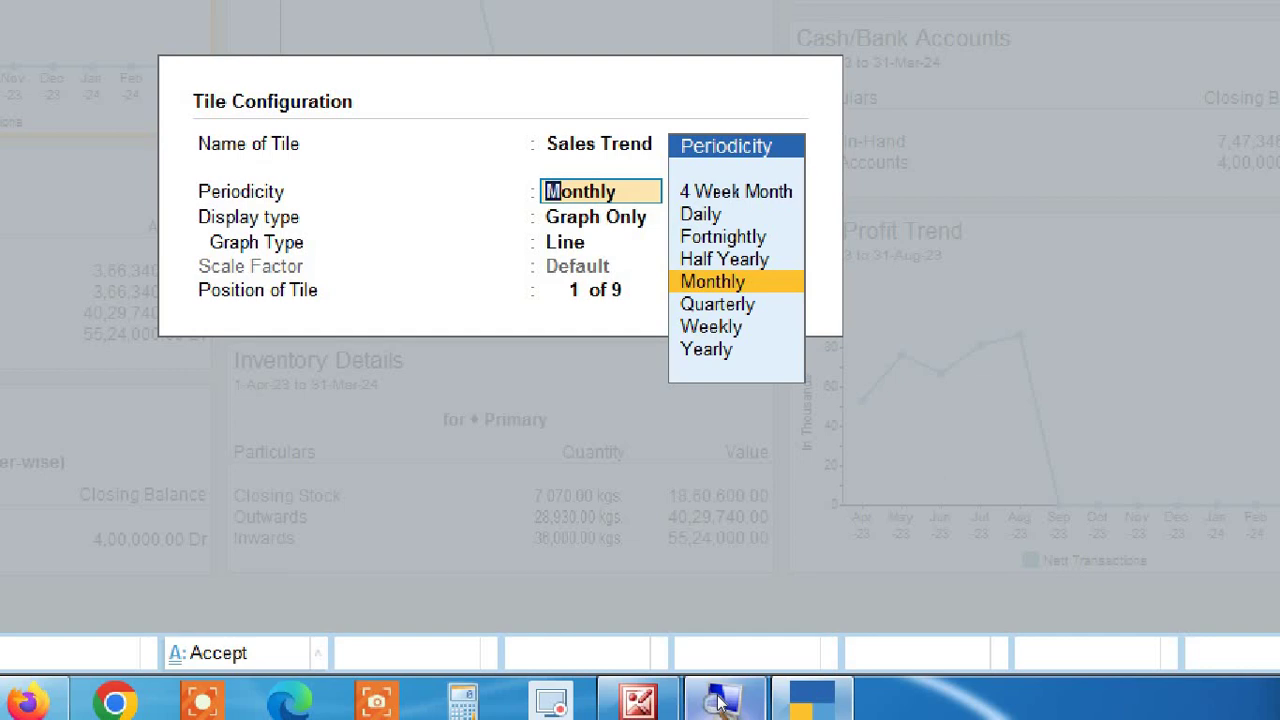
{"action": "key", "text": "Return"}
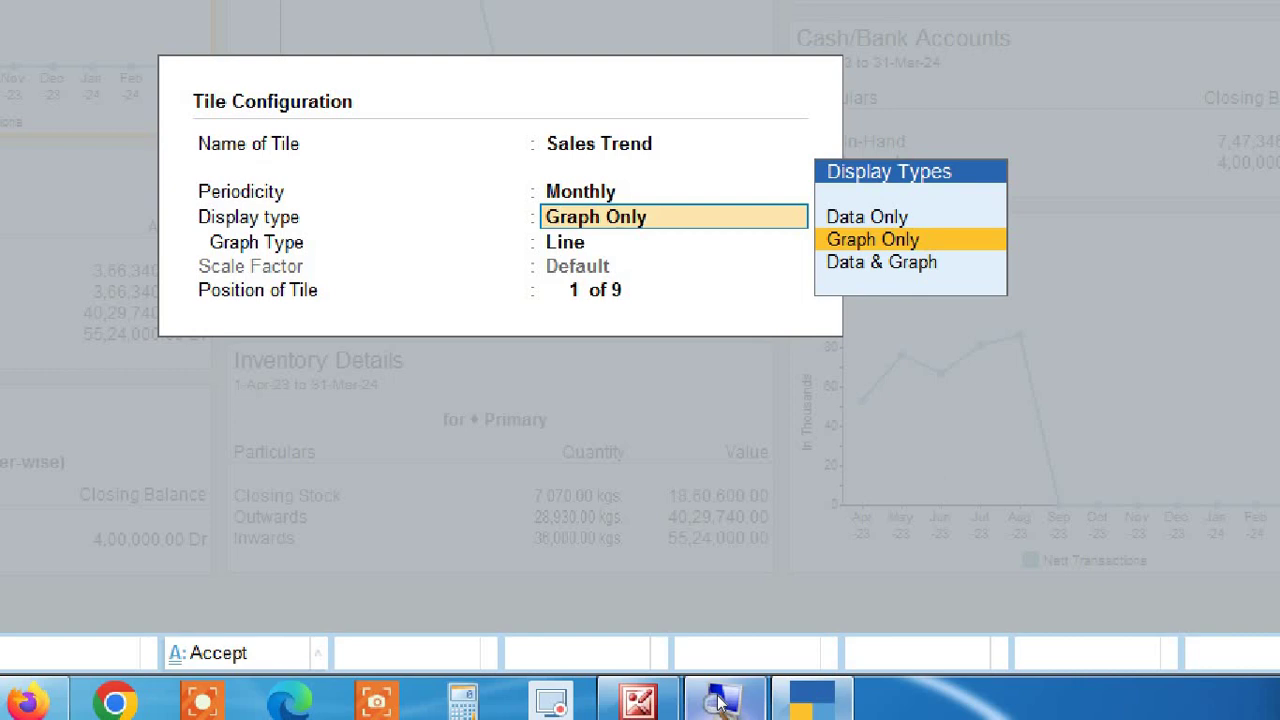
{"action": "key", "text": "Down"}
{"action": "key", "text": "Up"}
{"action": "key", "text": "Up"}
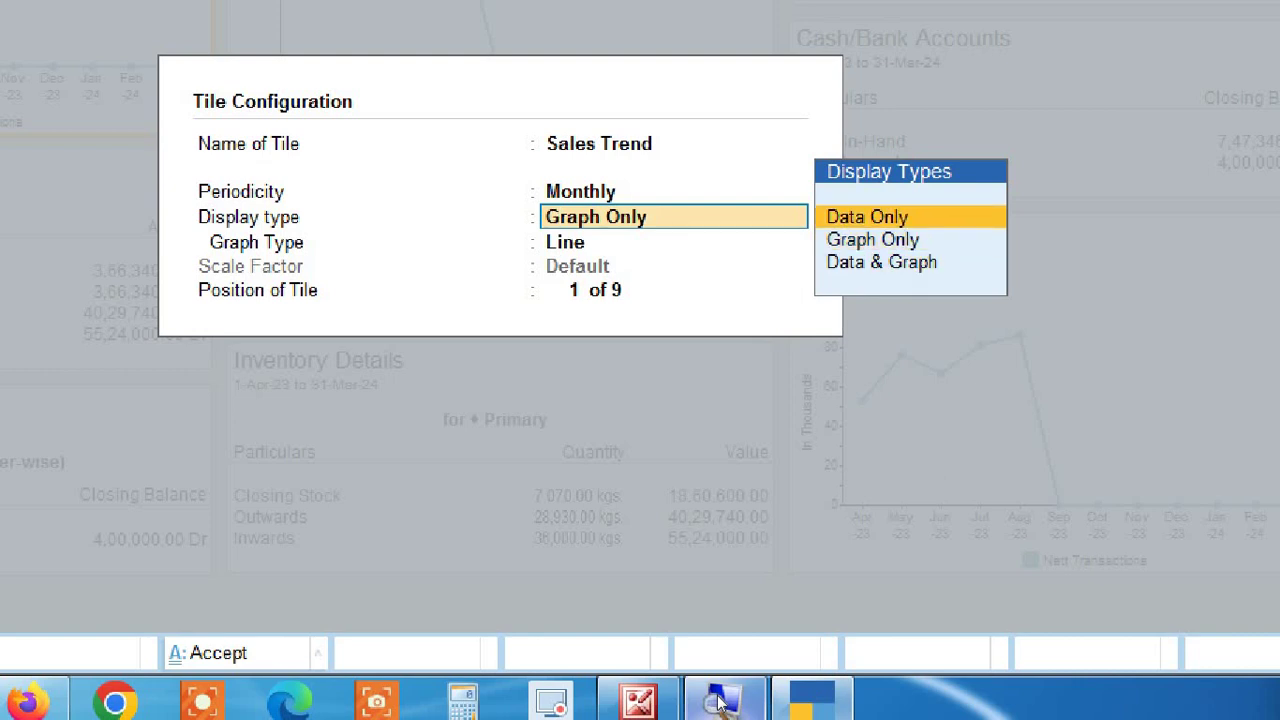
{"action": "key", "text": "Down"}
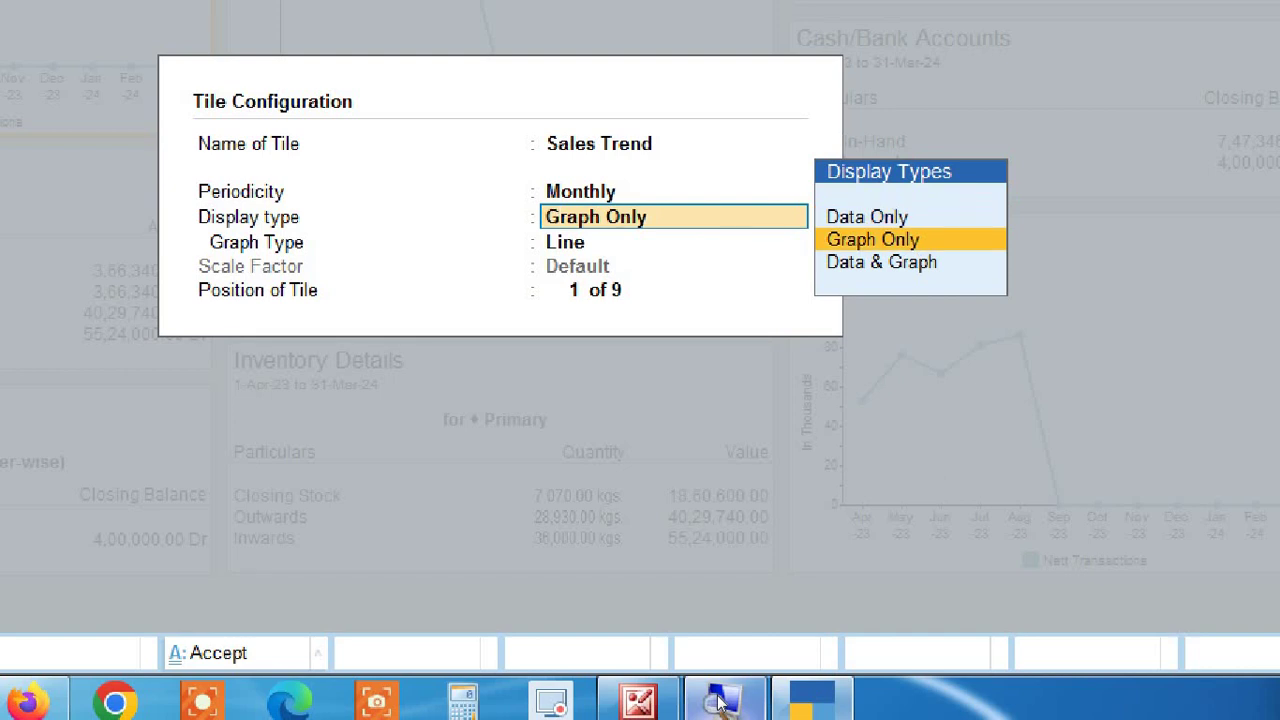
{"action": "key", "text": "Down"}
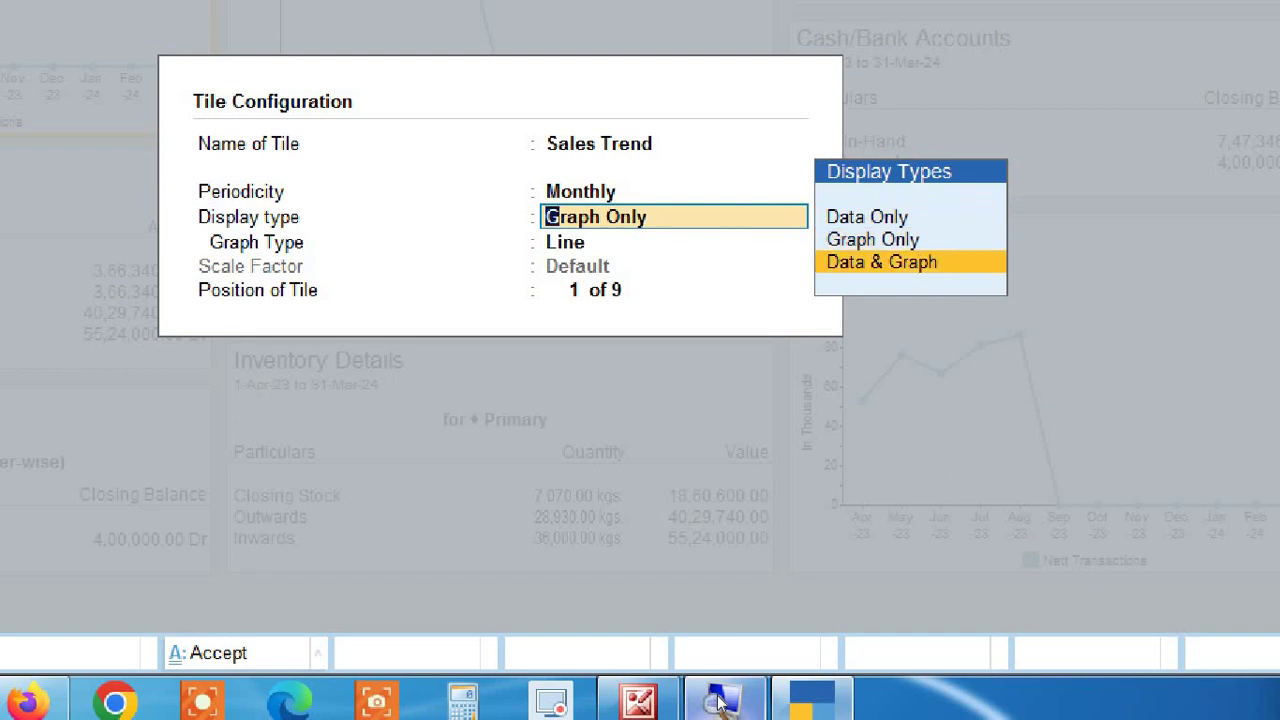
{"action": "key", "text": "Return"}
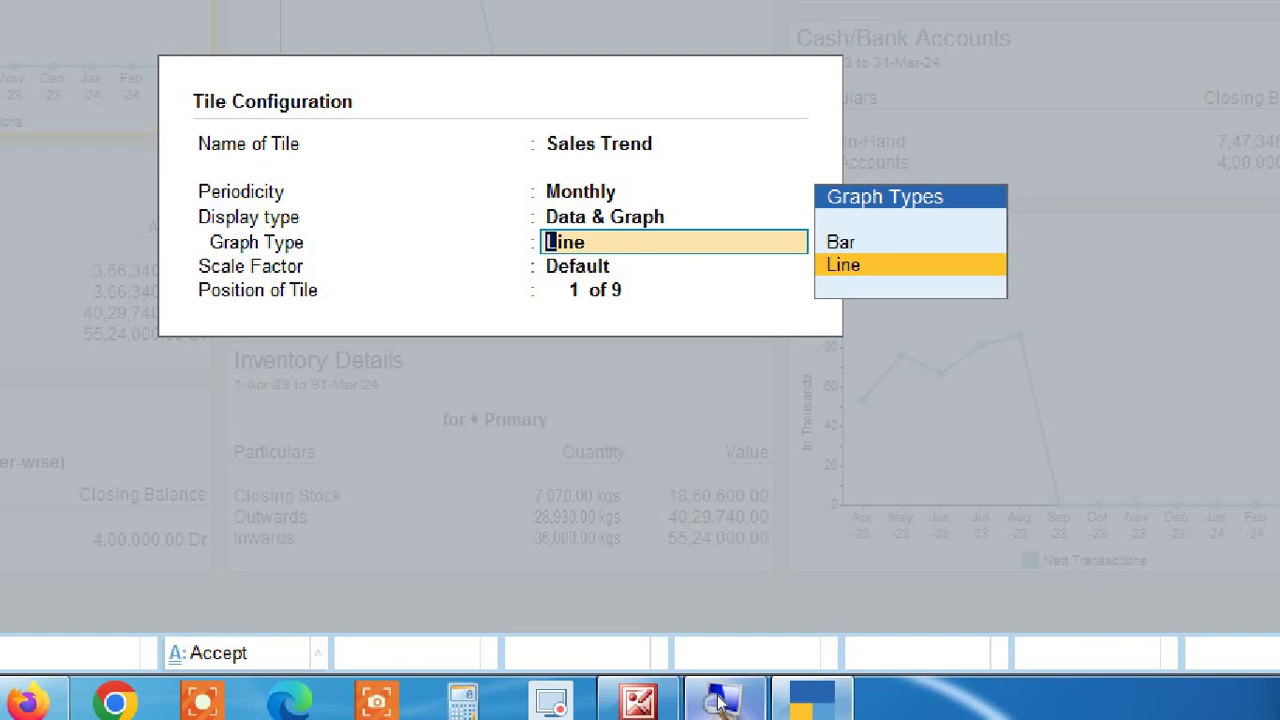
Set the Sales Trend tile's graph type to Bar with the Default scale factor and its position to 2 of 9
{"action": "key", "text": "Up"}
{"action": "key", "text": "Return"}
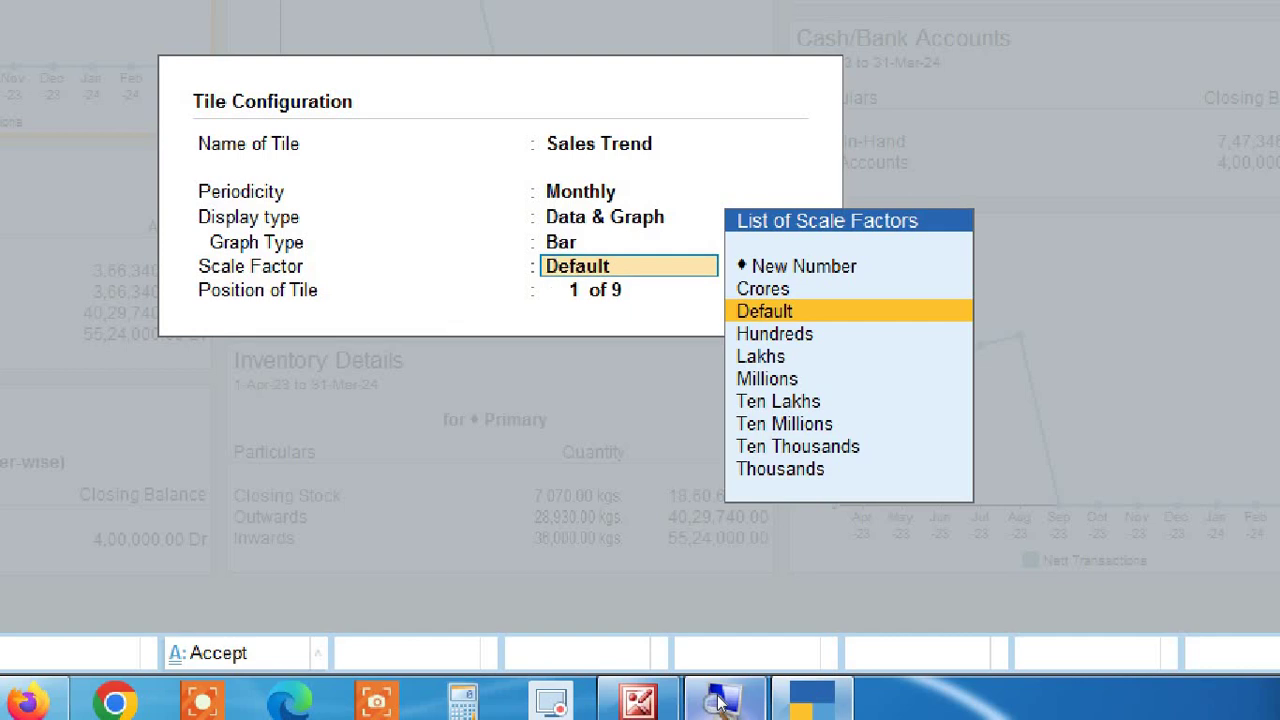
{"action": "key", "text": "Return"}
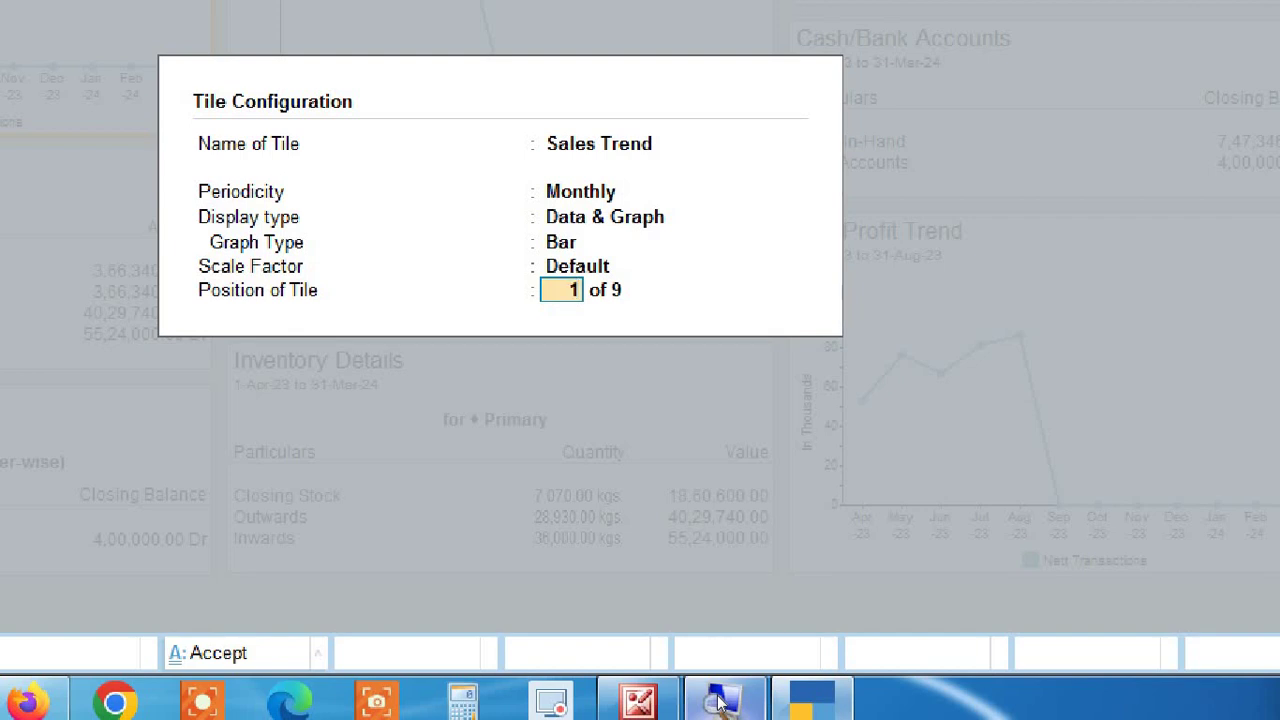
{"action": "type", "text": "2"}
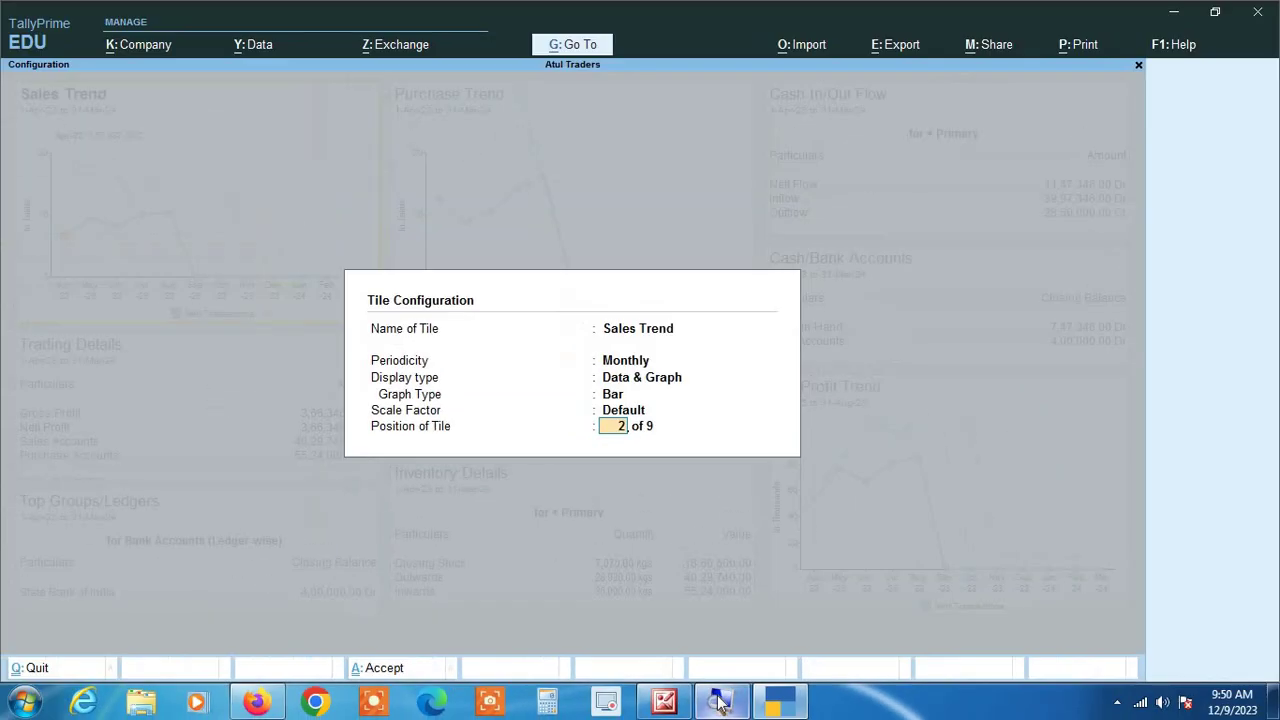
{"action": "key", "text": "Return"}
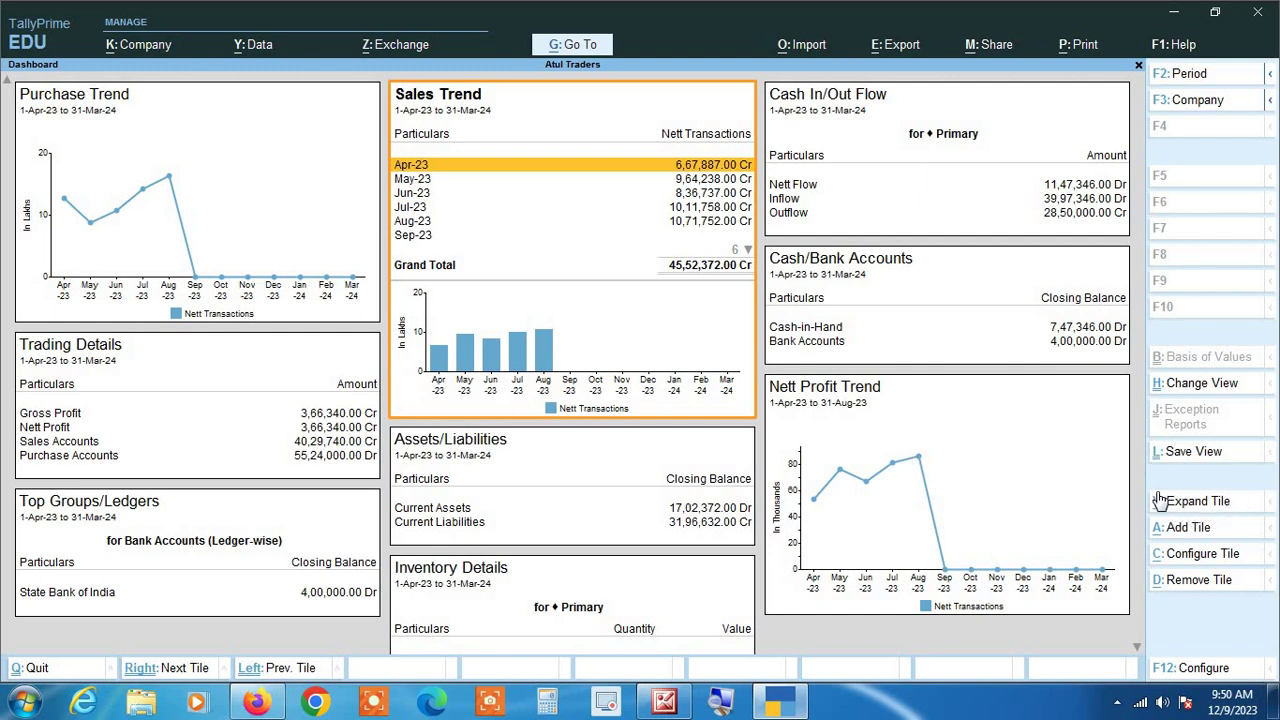
Expand the Sales Trend tile and drill down into the May-23 sales voucher register
{"action": "left_click", "coordinate": [1226, 510]}
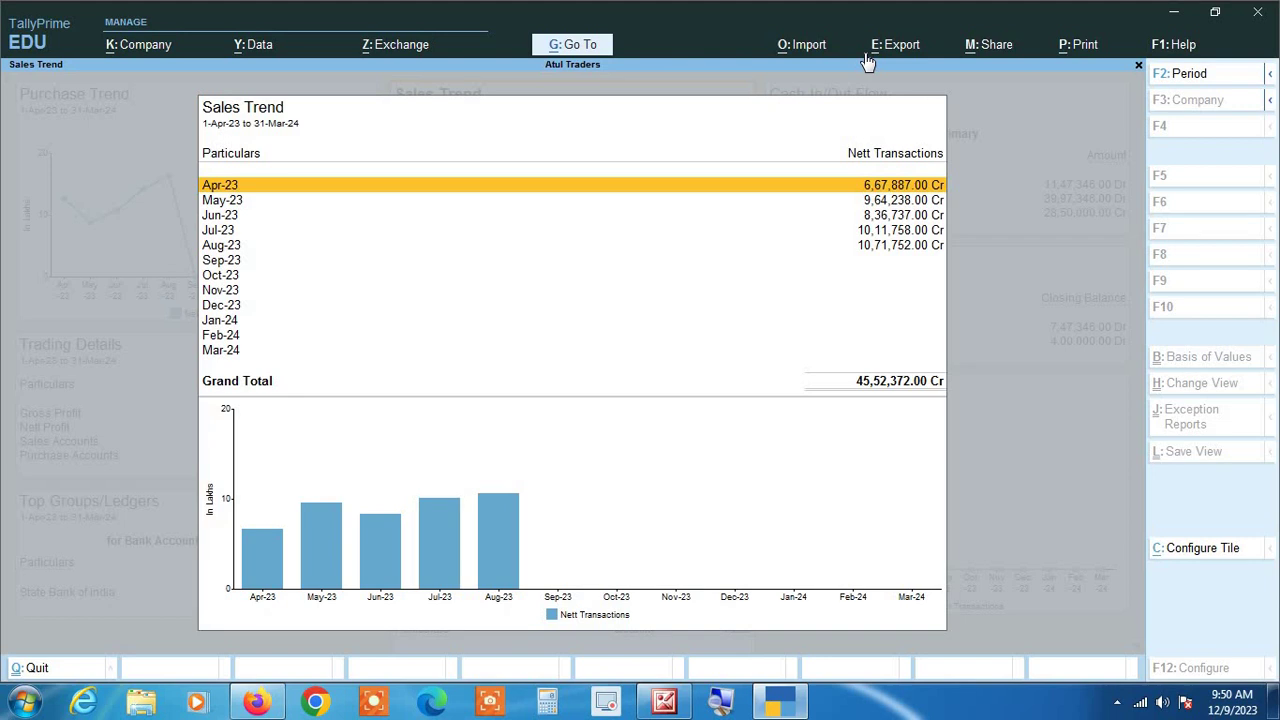
{"action": "key", "text": "Down"}
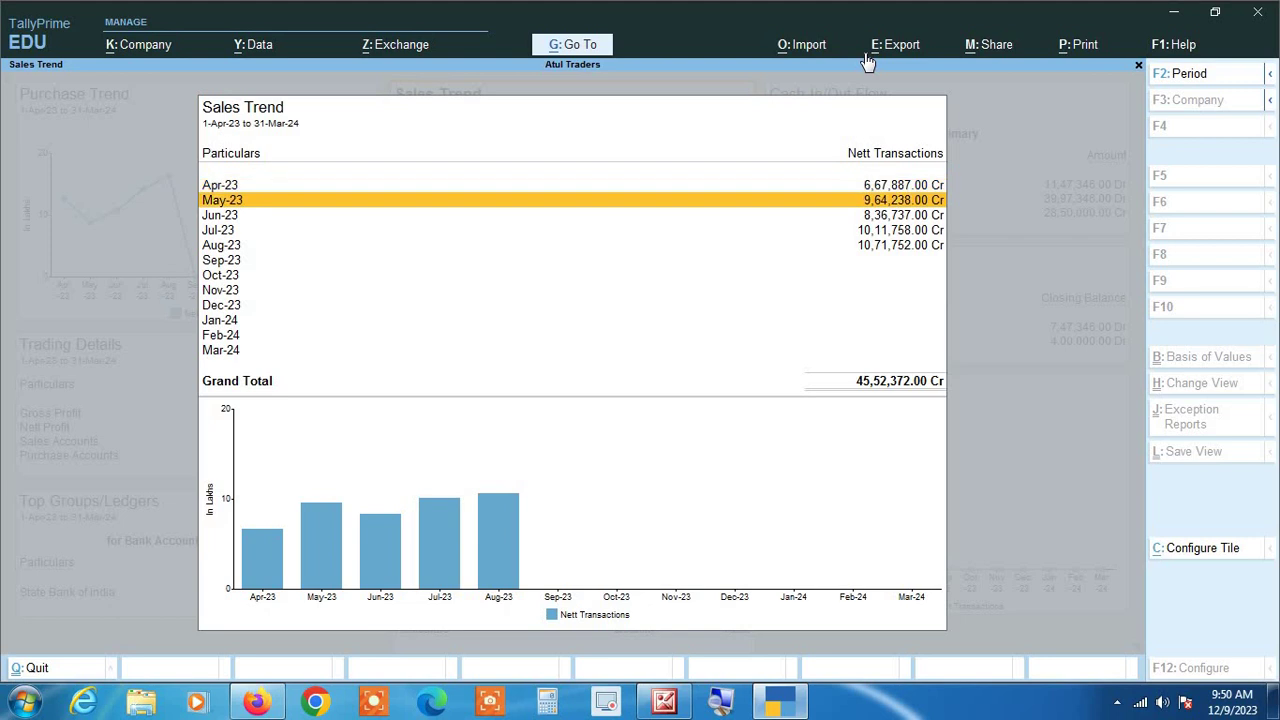
{"action": "key", "text": "Down"}
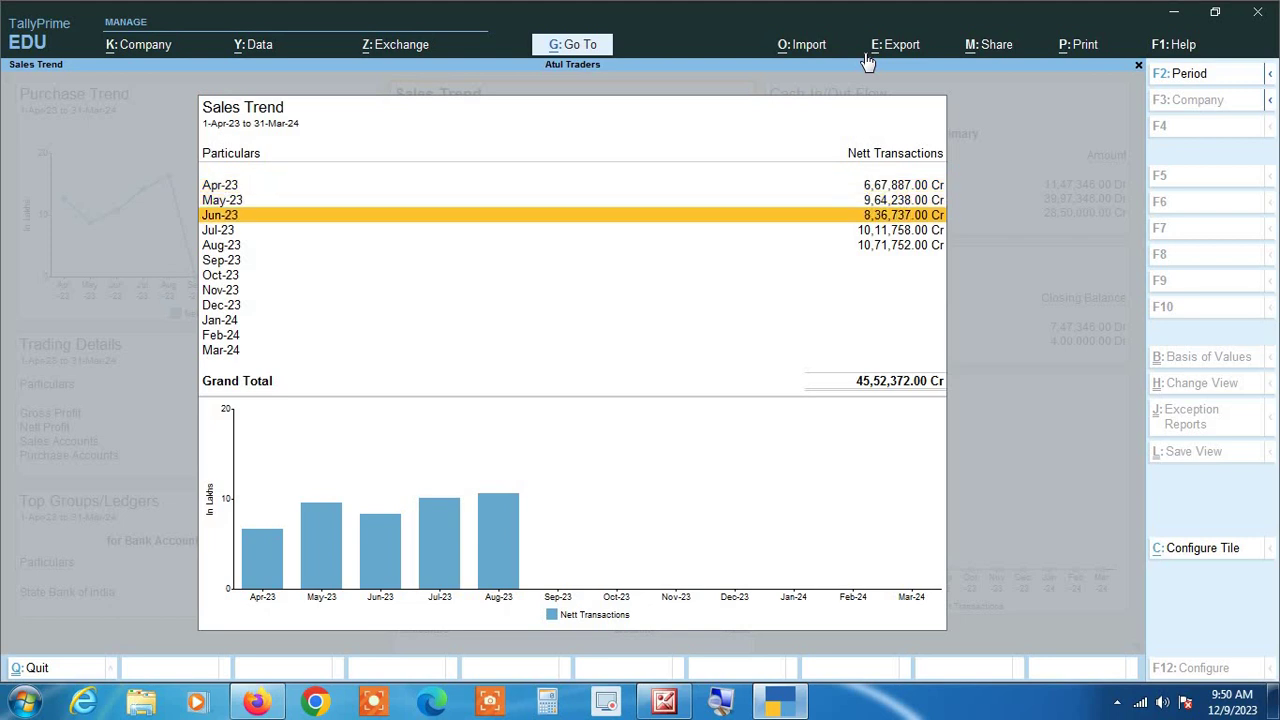
{"action": "key", "text": "Up"}
{"action": "key", "text": "Return"}
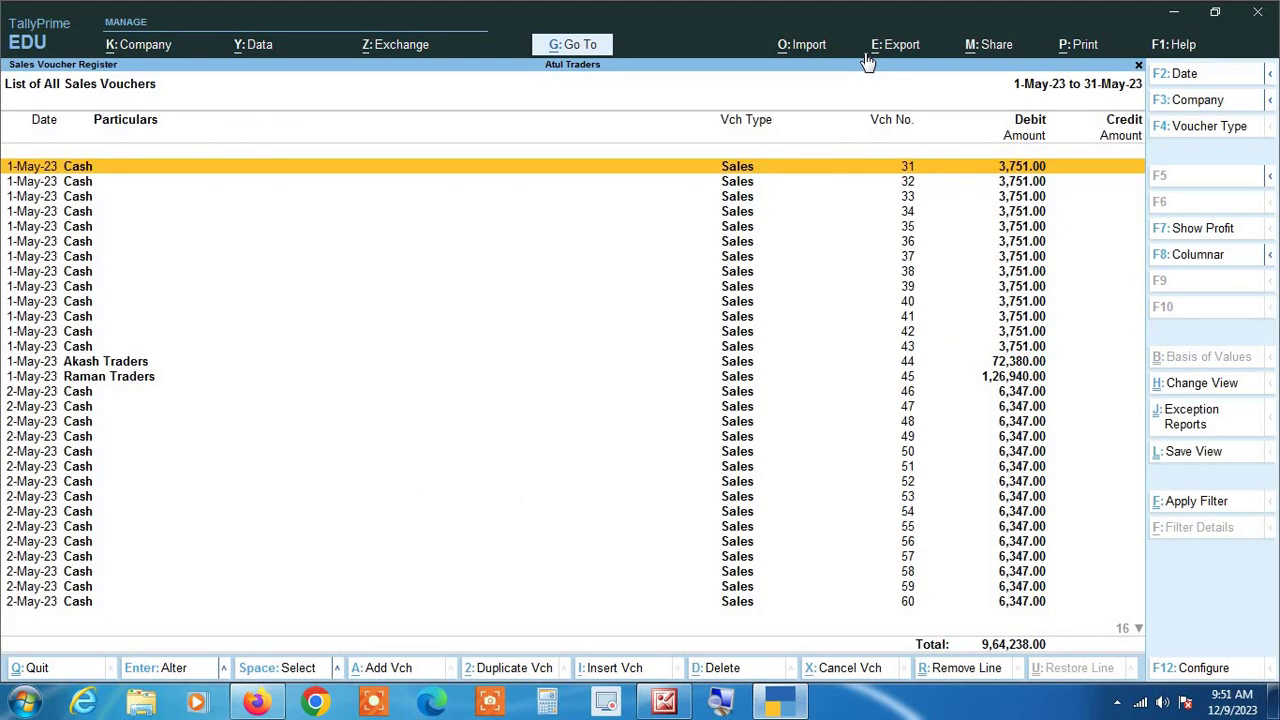
Look through the May-23 sales vouchers, open cash sales voucher No. 76, and return to the expanded Sales Trend tile
{"action": "key", "text": "Down"}
{"action": "key", "text": "Down"}
{"action": "key", "text": "Down"}
{"action": "key", "text": "Down"}
{"action": "key", "text": "Down"}
{"action": "key", "text": "Down"}
{"action": "key", "text": "Down"}
{"action": "key", "text": "Down"}
{"action": "key", "text": "Down"}
{"action": "key", "text": "Down"}
{"action": "key", "text": "Down"}
{"action": "key", "text": "Down"}
{"action": "key", "text": "Down"}
{"action": "key", "text": "Down"}
{"action": "key", "text": "Down"}
{"action": "key", "text": "Down"}
{"action": "key", "text": "Down"}
{"action": "key", "text": "Down"}
{"action": "key", "text": "Down"}
{"action": "key", "text": "Down"}
{"action": "key", "text": "Down"}
{"action": "key", "text": "Down"}
{"action": "key", "text": "Down"}
{"action": "key", "text": "Down"}
{"action": "key", "text": "Down"}
{"action": "key", "text": "Down"}
{"action": "key", "text": "Down"}
{"action": "key", "text": "Down"}
{"action": "key", "text": "Down"}
{"action": "key", "text": "Down"}
{"action": "key", "text": "Down"}
{"action": "key", "text": "Down"}
{"action": "key", "text": "Down"}
{"action": "key", "text": "Down"}
{"action": "key", "text": "Down"}
{"action": "key", "text": "Down"}
{"action": "key", "text": "Down"}
{"action": "key", "text": "Down"}
{"action": "key", "text": "Down"}
{"action": "key", "text": "Down"}
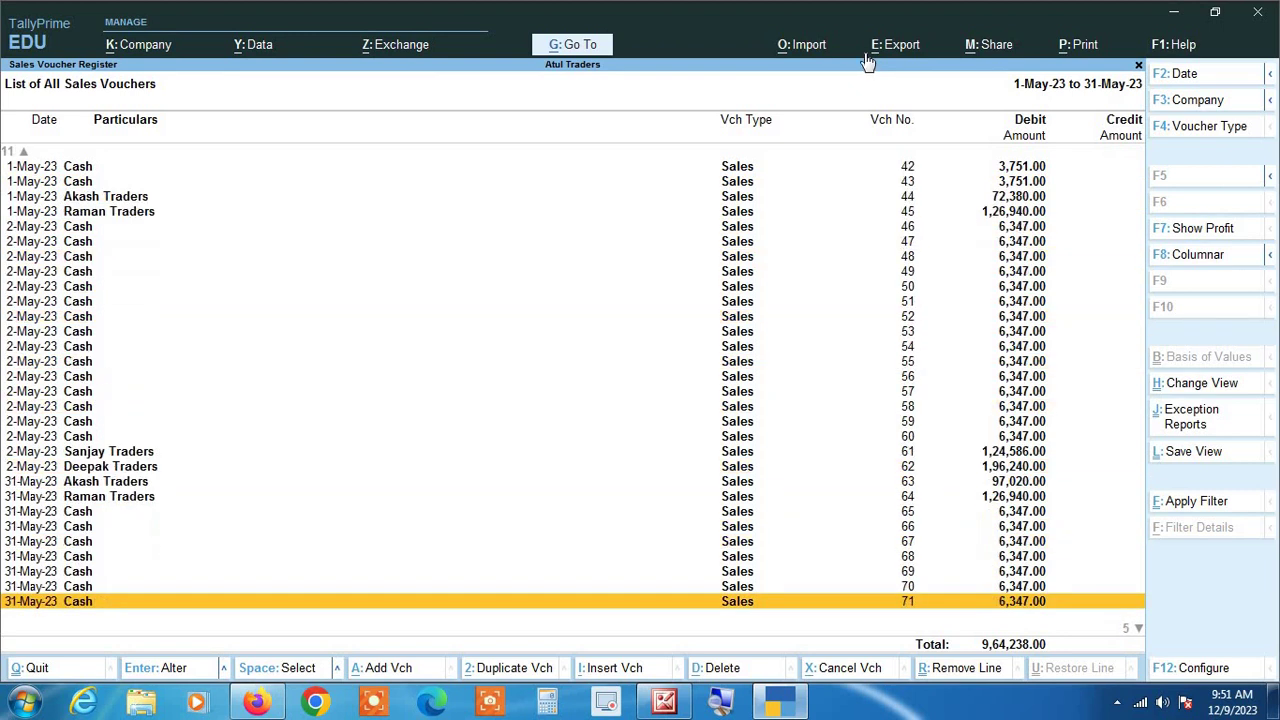
{"action": "key", "text": "Return"}
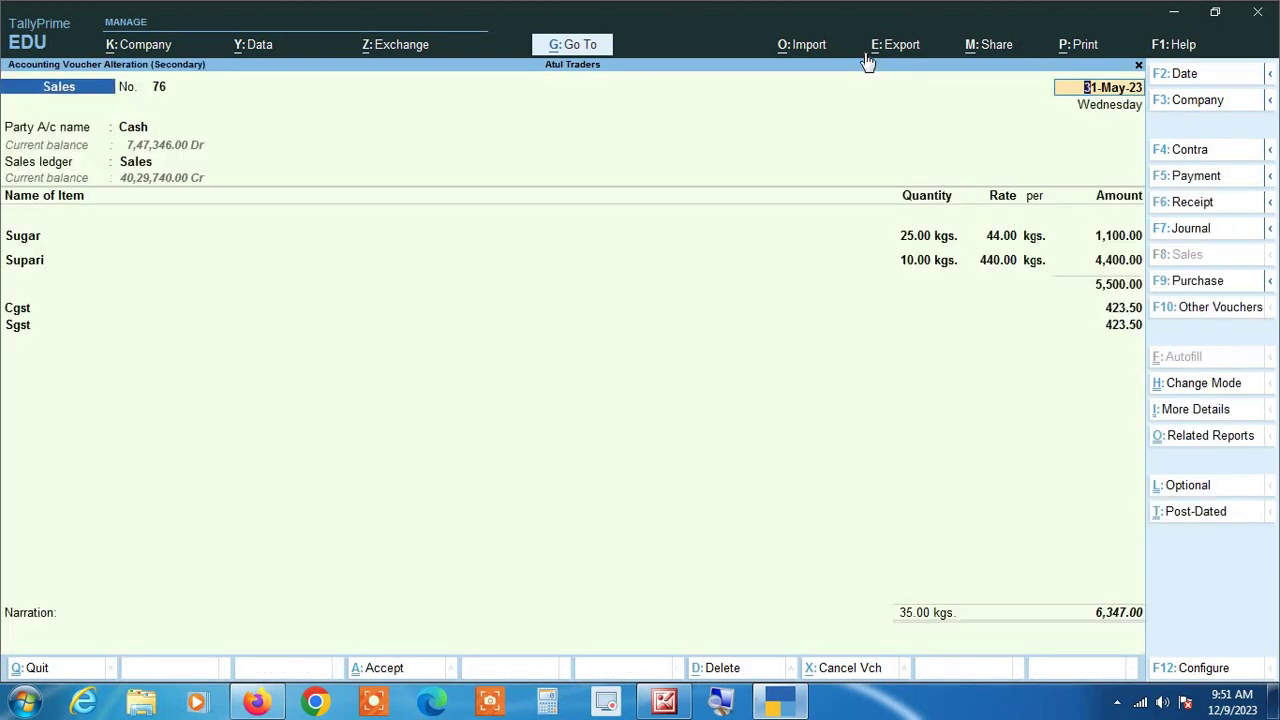
{"action": "key", "text": "Escape"}
{"action": "key", "text": "y"}
{"action": "key", "text": "Escape"}
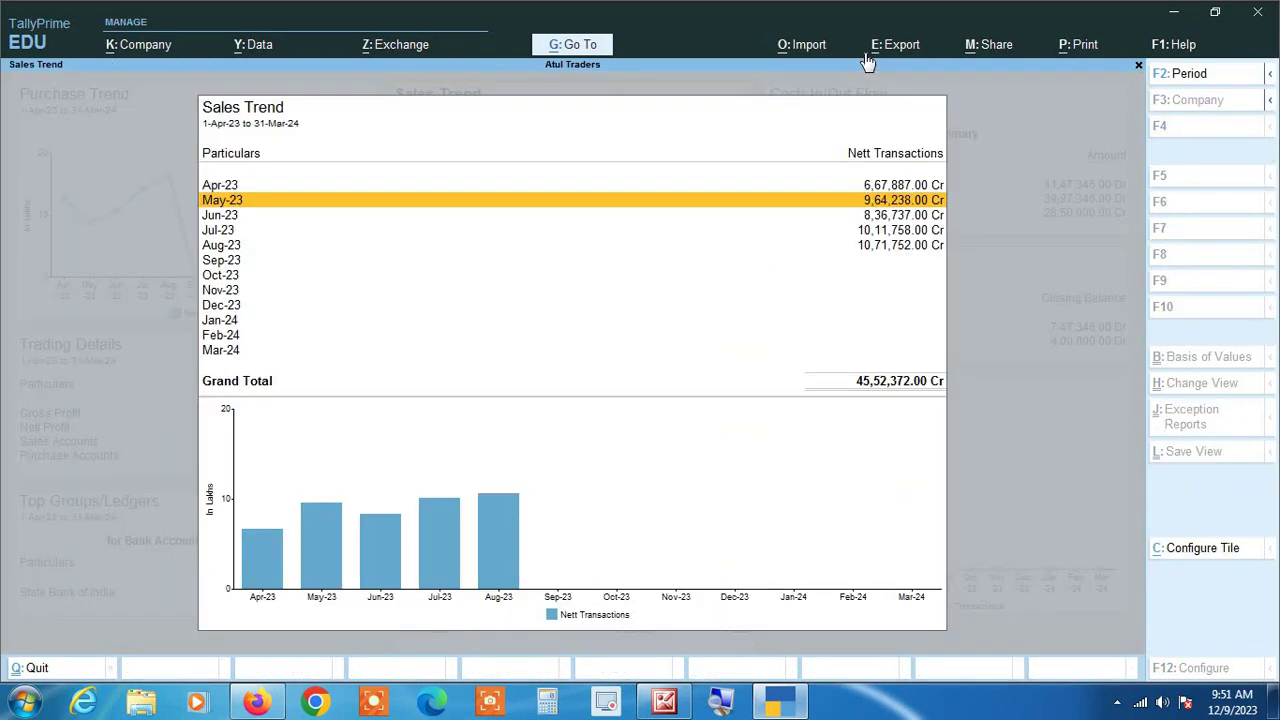
Configure the expanded Sales Trend view as Graph Only with a Line graph and return to the dashboard
{"action": "left_click", "coordinate": [1198, 552]}
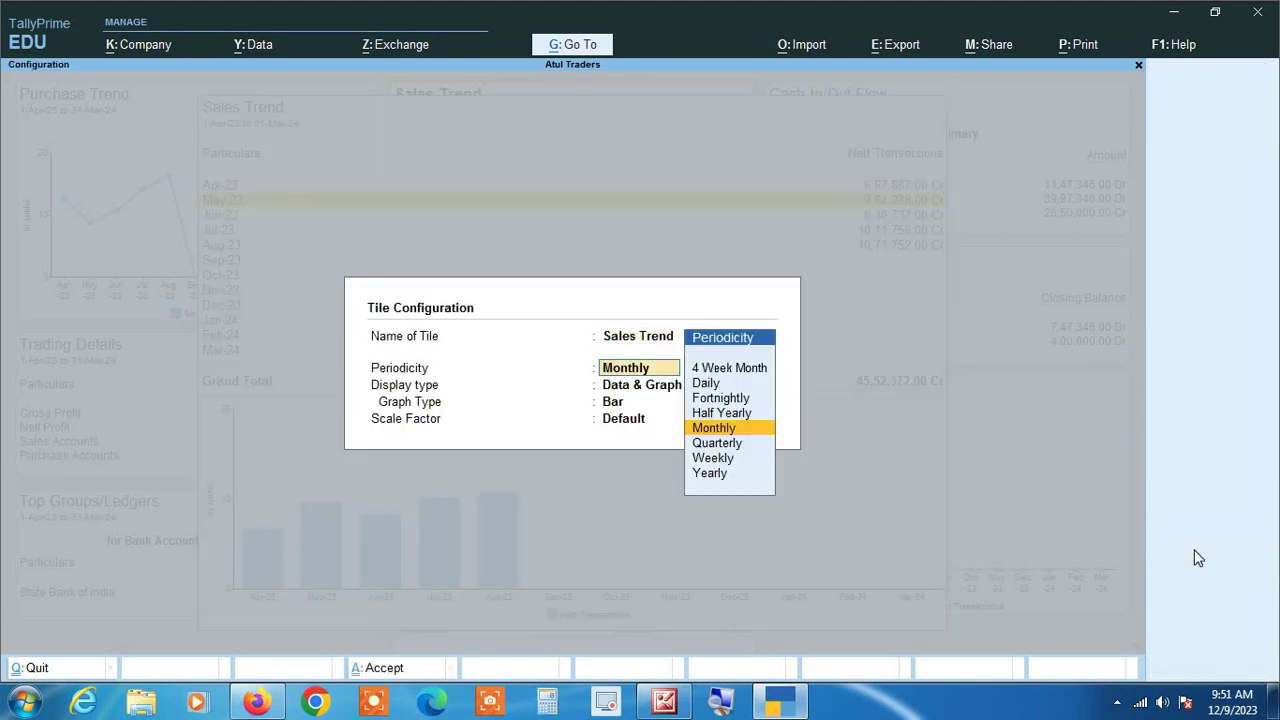
{"action": "key", "text": "Return"}
{"action": "key", "text": "Up"}
{"action": "key", "text": "Return"}
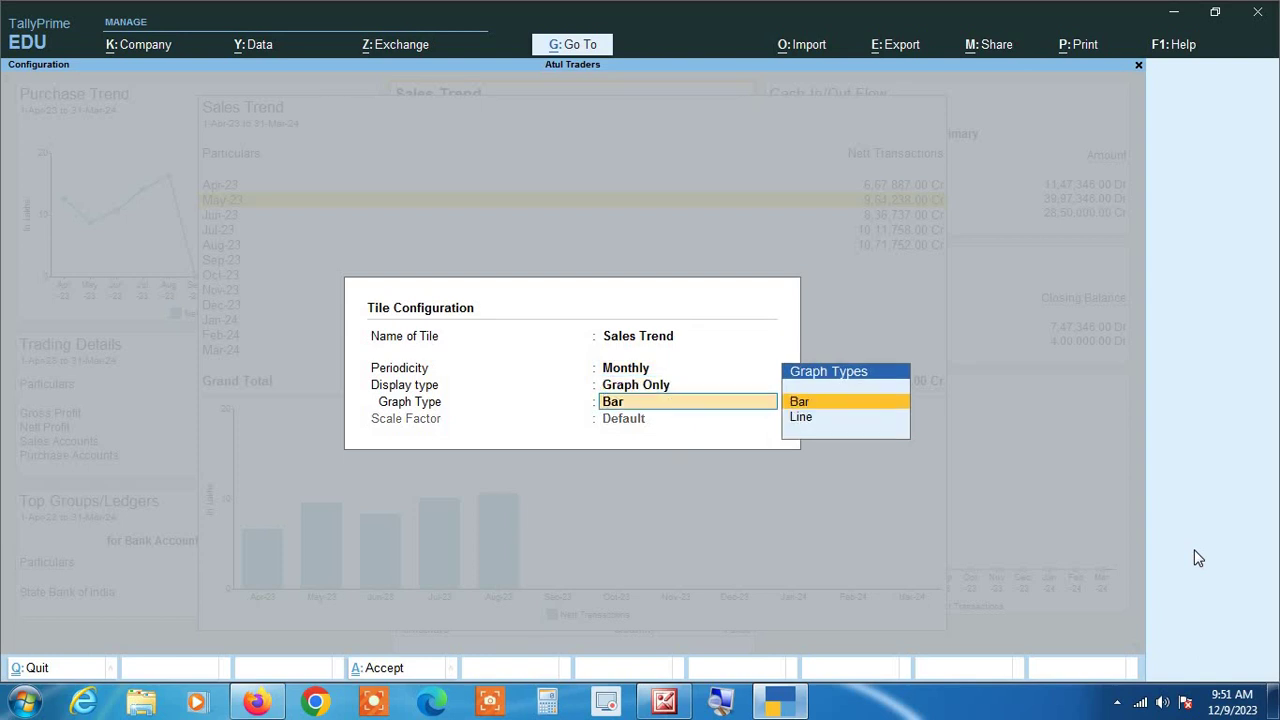
{"action": "key", "text": "Down"}
{"action": "key", "text": "Return"}
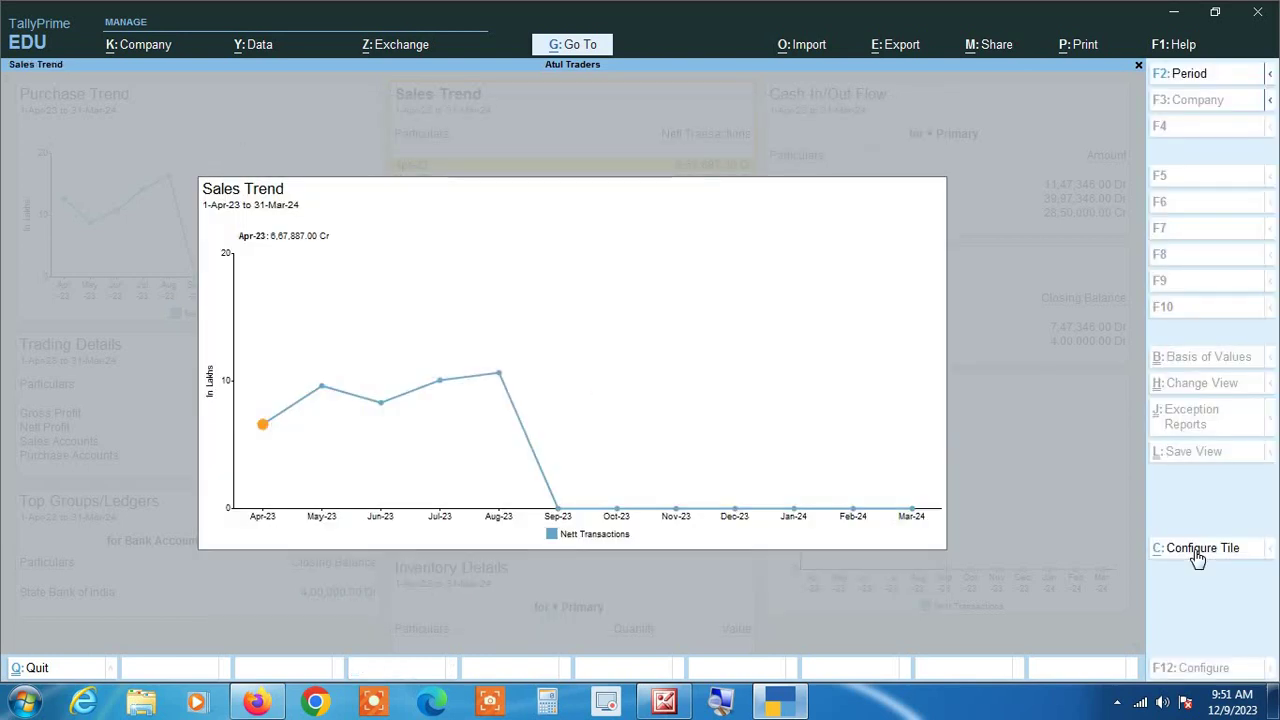
{"action": "key", "text": "Escape"}
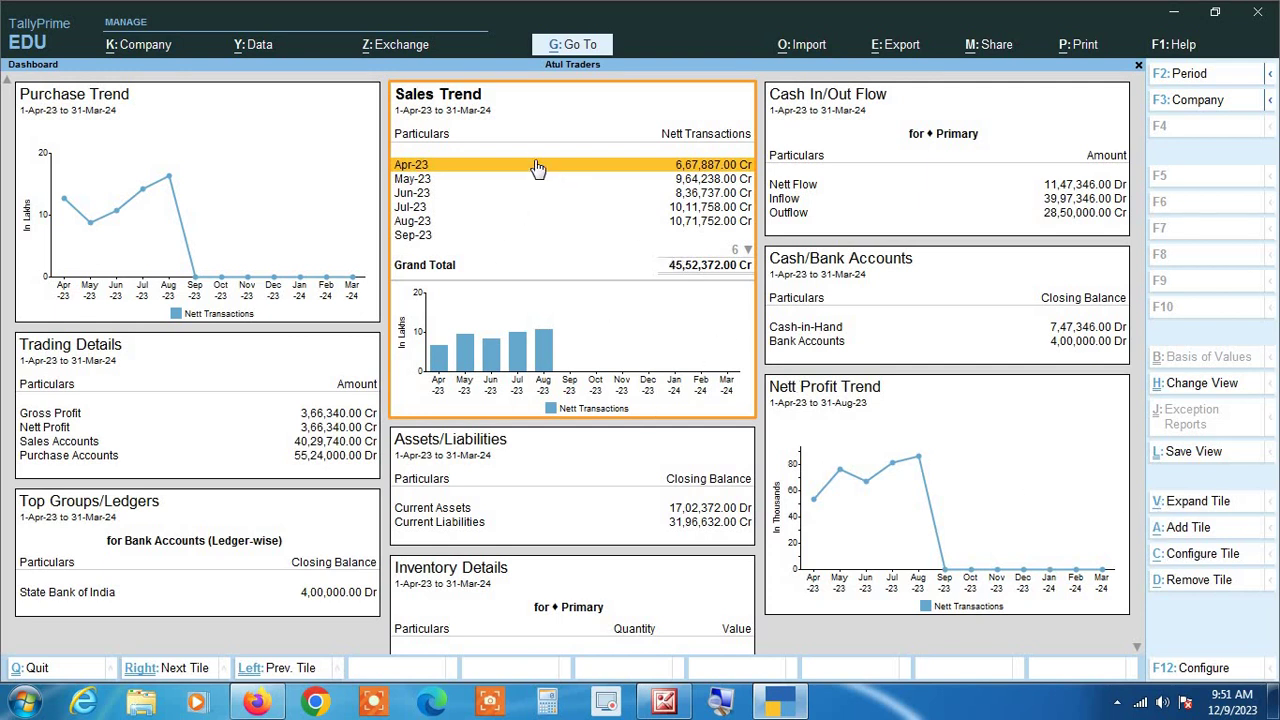
Configure the dashboard's Sales Trend tile to show Graph Only with a Line graph, keeping its position
{"action": "left_click", "coordinate": [1224, 554]}
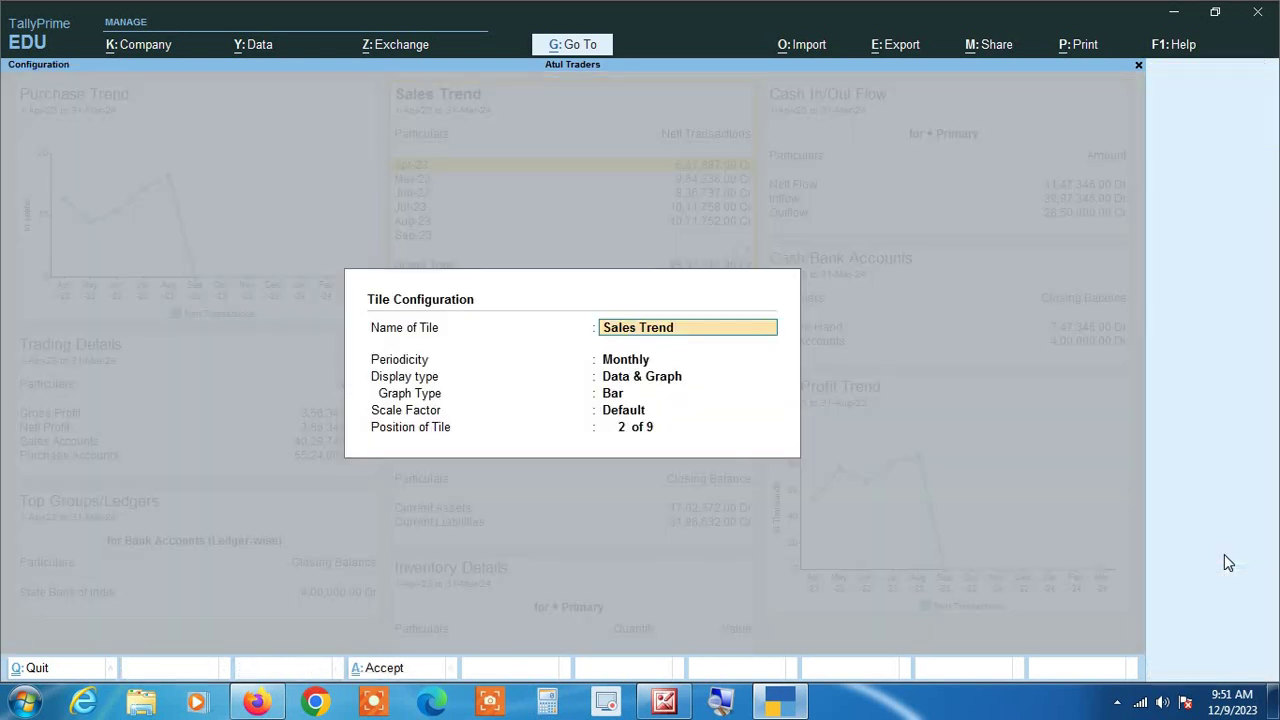
{"action": "key", "text": "Return"}
{"action": "key", "text": "Return"}
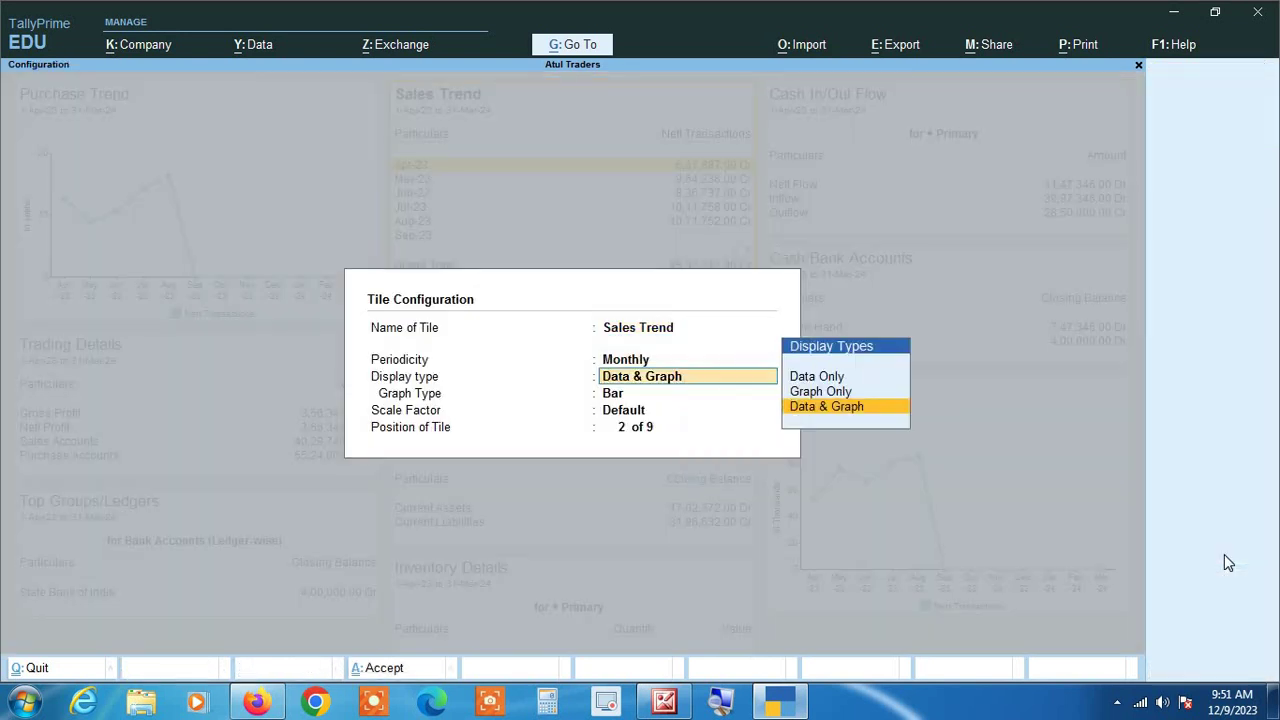
{"action": "key", "text": "Up"}
{"action": "key", "text": "Return"}
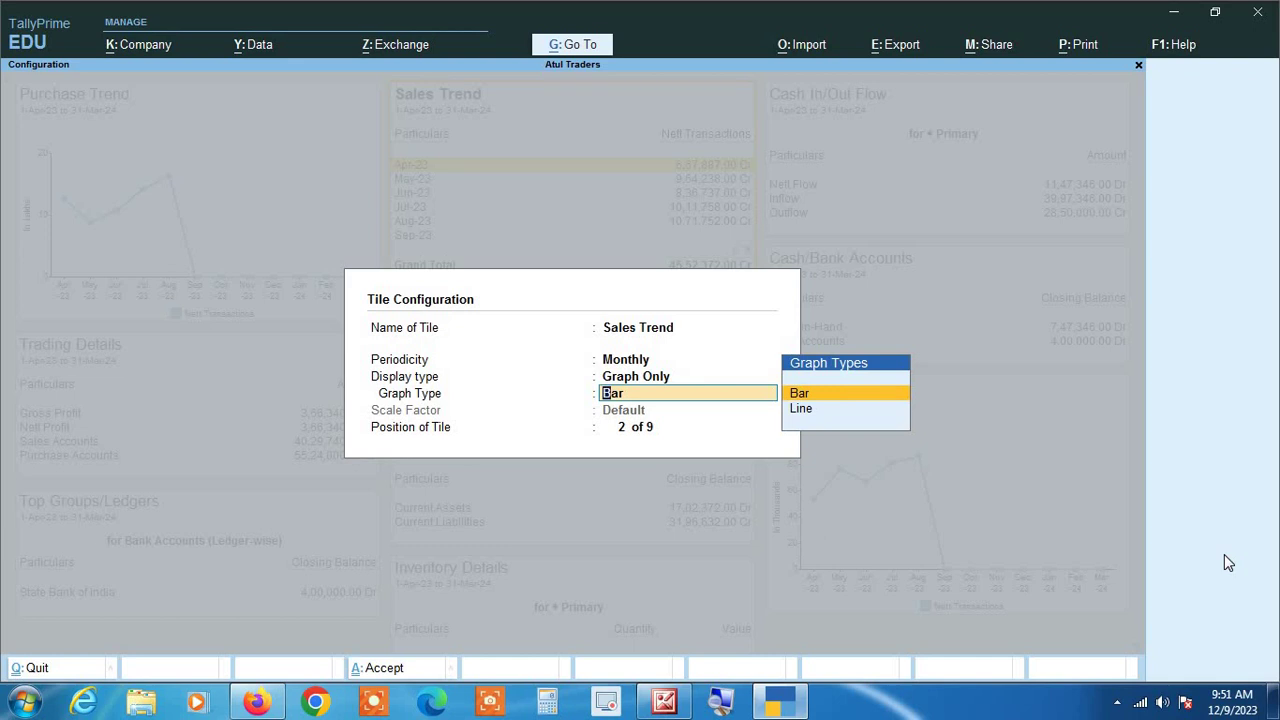
{"action": "key", "text": "Down"}
{"action": "key", "text": "Return"}
{"action": "key", "text": "Return"}
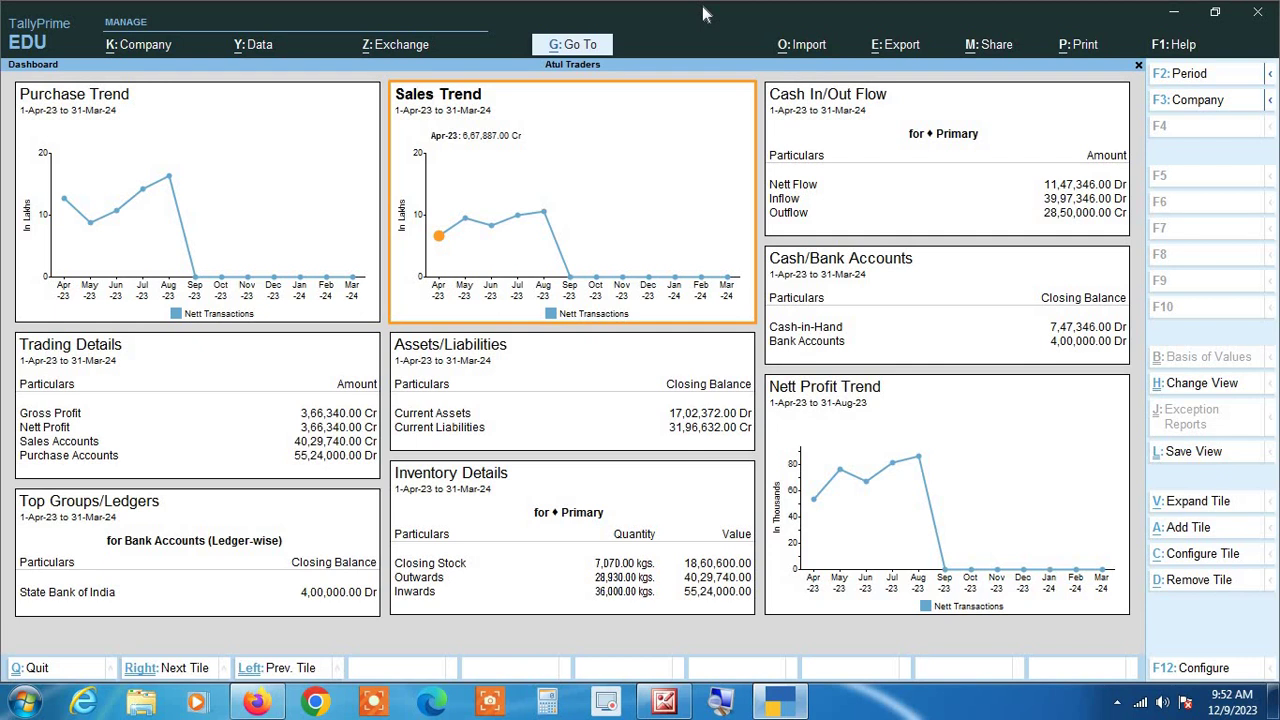
Step through the monthly points on the Sales Trend graph up to Jul-23
{"action": "key", "text": "Right"}
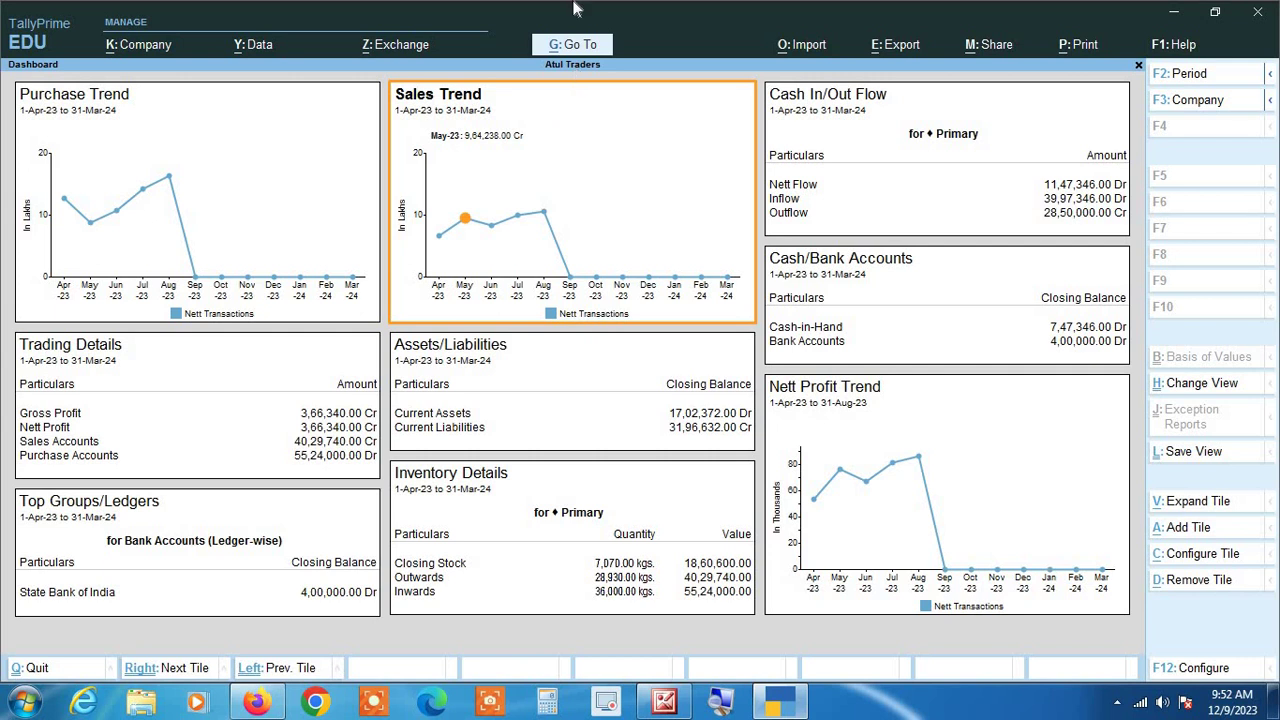
{"action": "key", "text": "Right"}
{"action": "key", "text": "Right"}
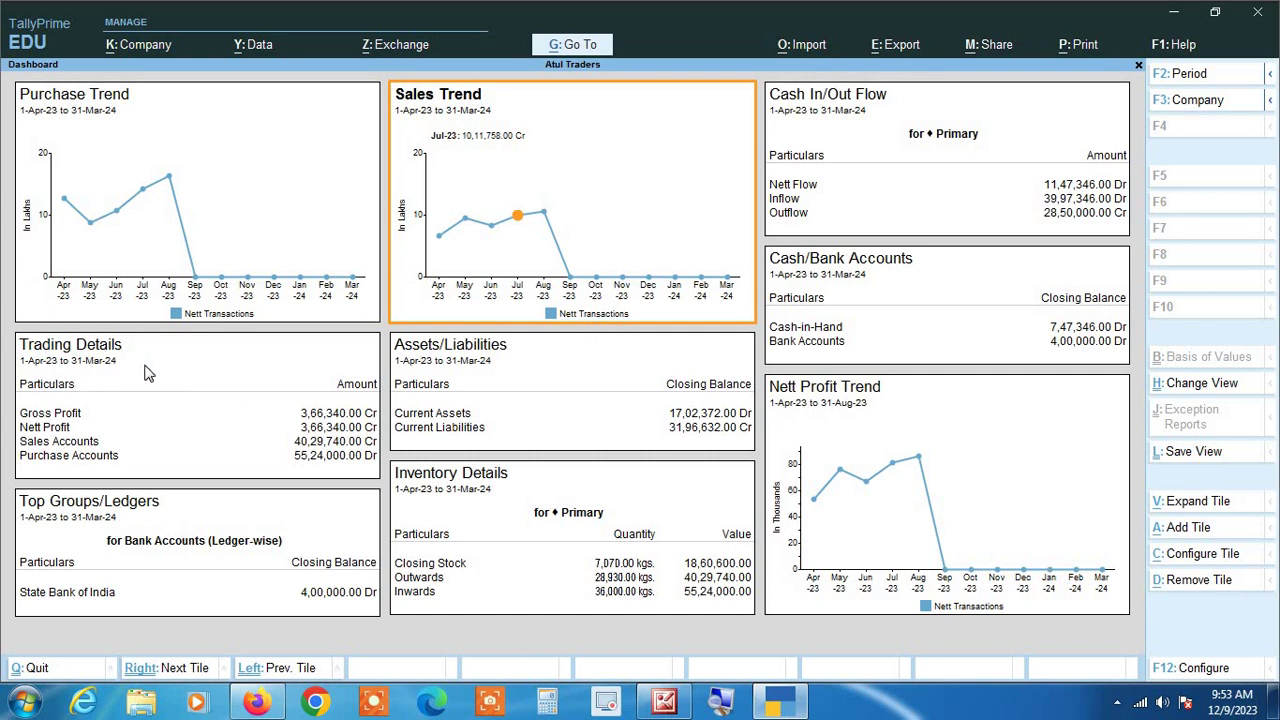
Drill down from Sales Accounts in the Trading Details tile to the Sales ledger's monthly summary and return to the dashboard
{"action": "left_click", "coordinate": [204, 386]}
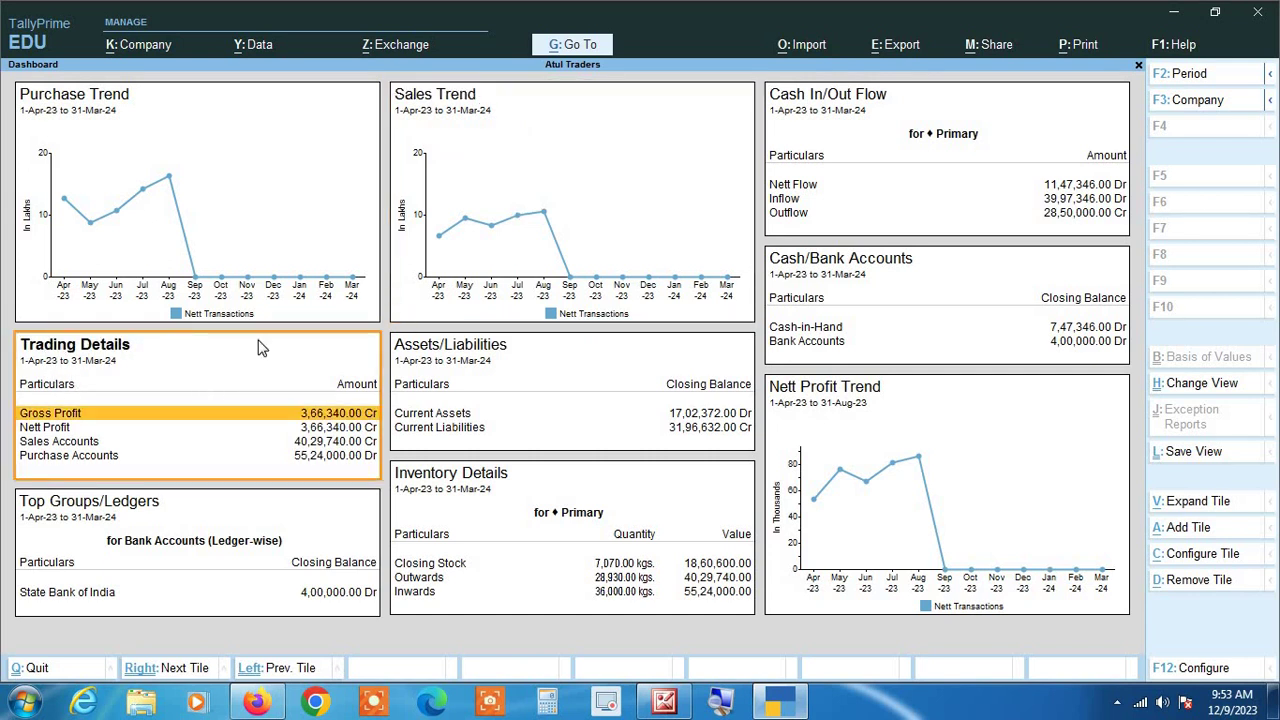
{"action": "key", "text": "Down"}
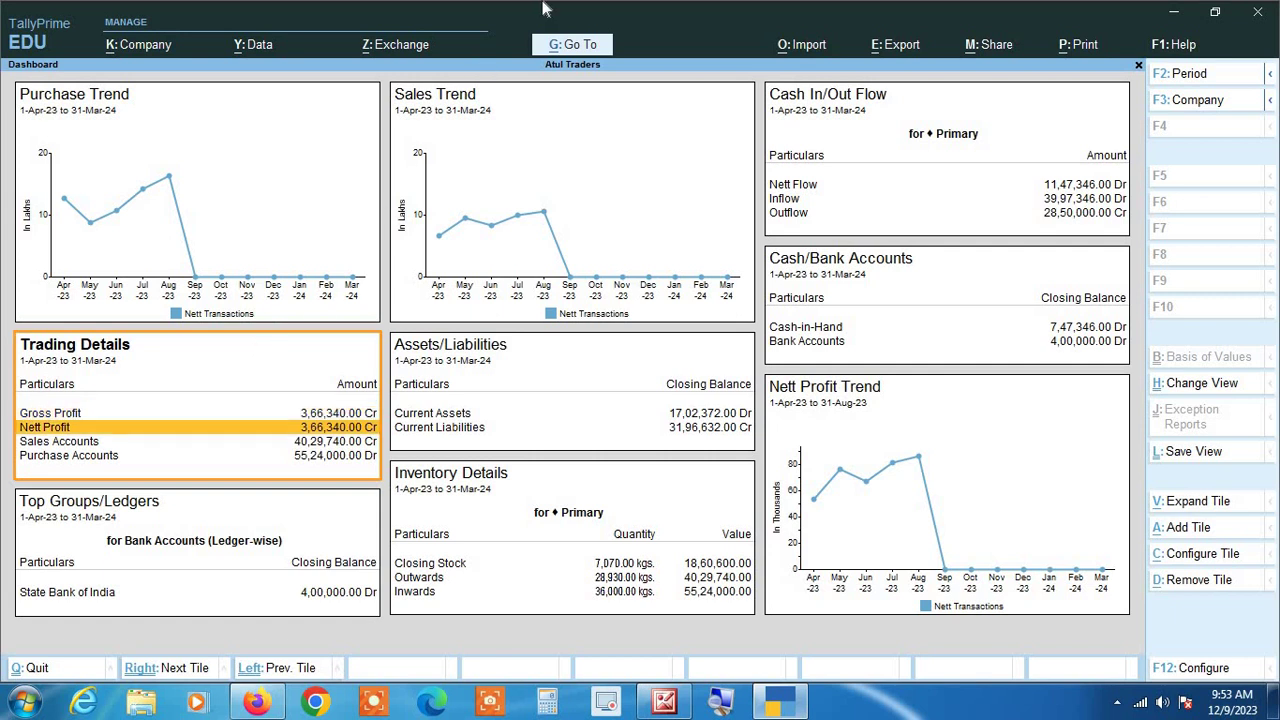
{"action": "key", "text": "Down"}
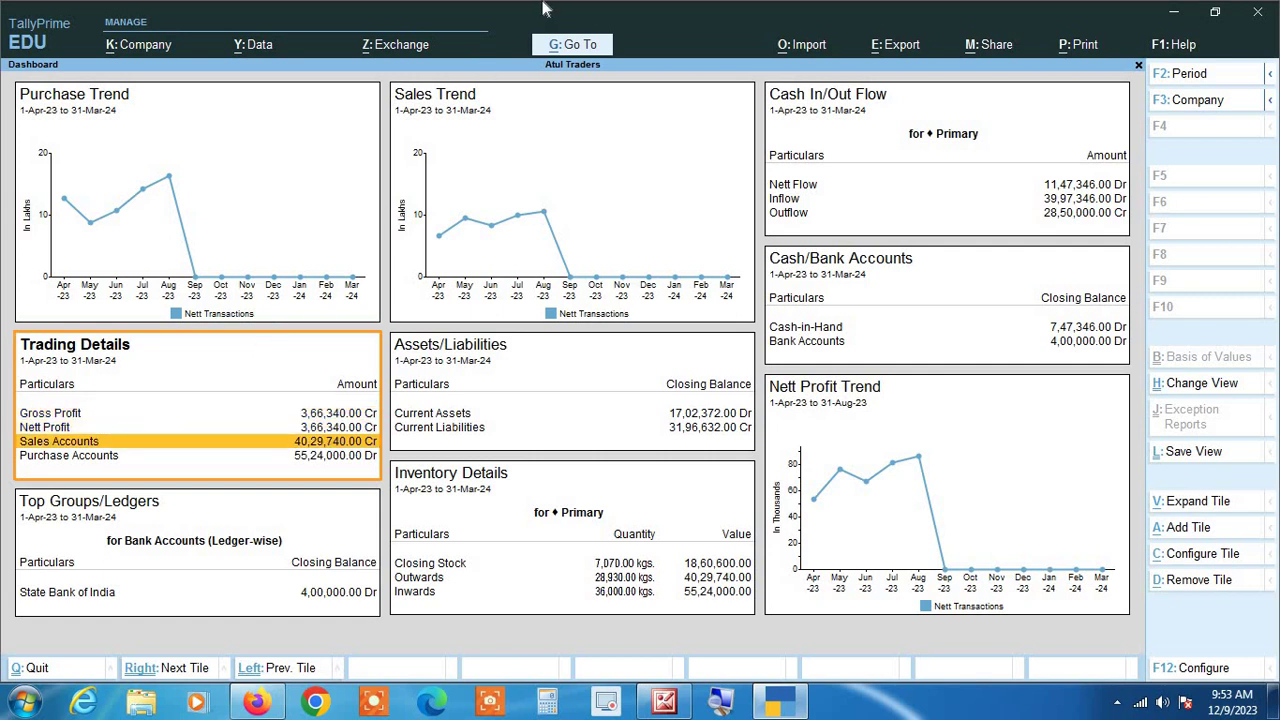
{"action": "key", "text": "Return"}
{"action": "key", "text": "Return"}
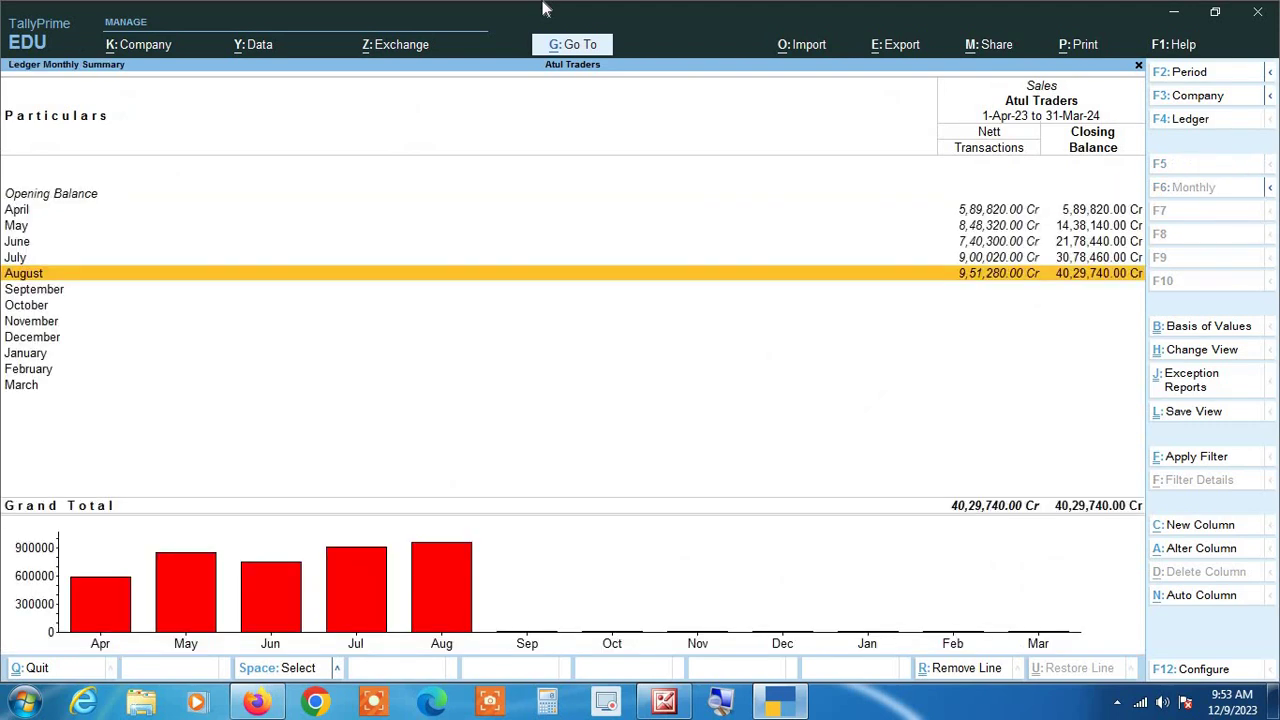
{"action": "key", "text": "Escape"}
{"action": "key", "text": "Escape"}
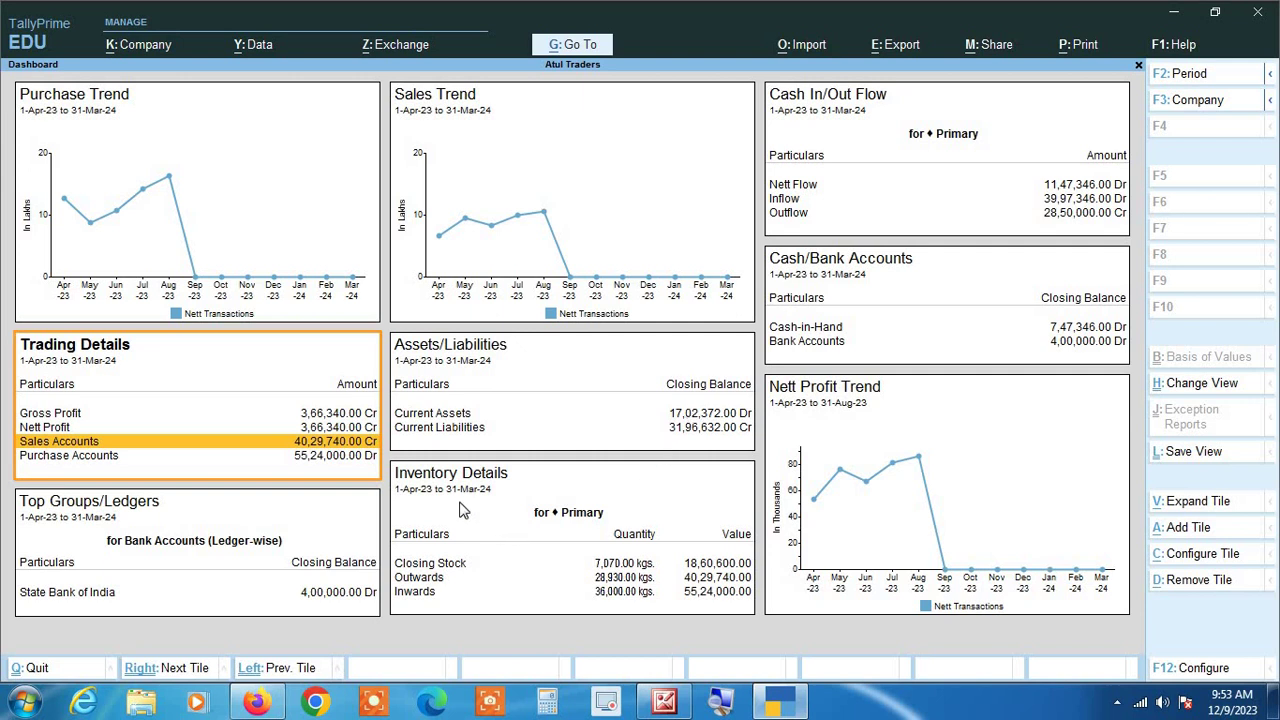
Drill down from Closing Stock in the Inventory Details tile to the Stock Summary and return to the dashboard
{"action": "left_click", "coordinate": [615, 494]}
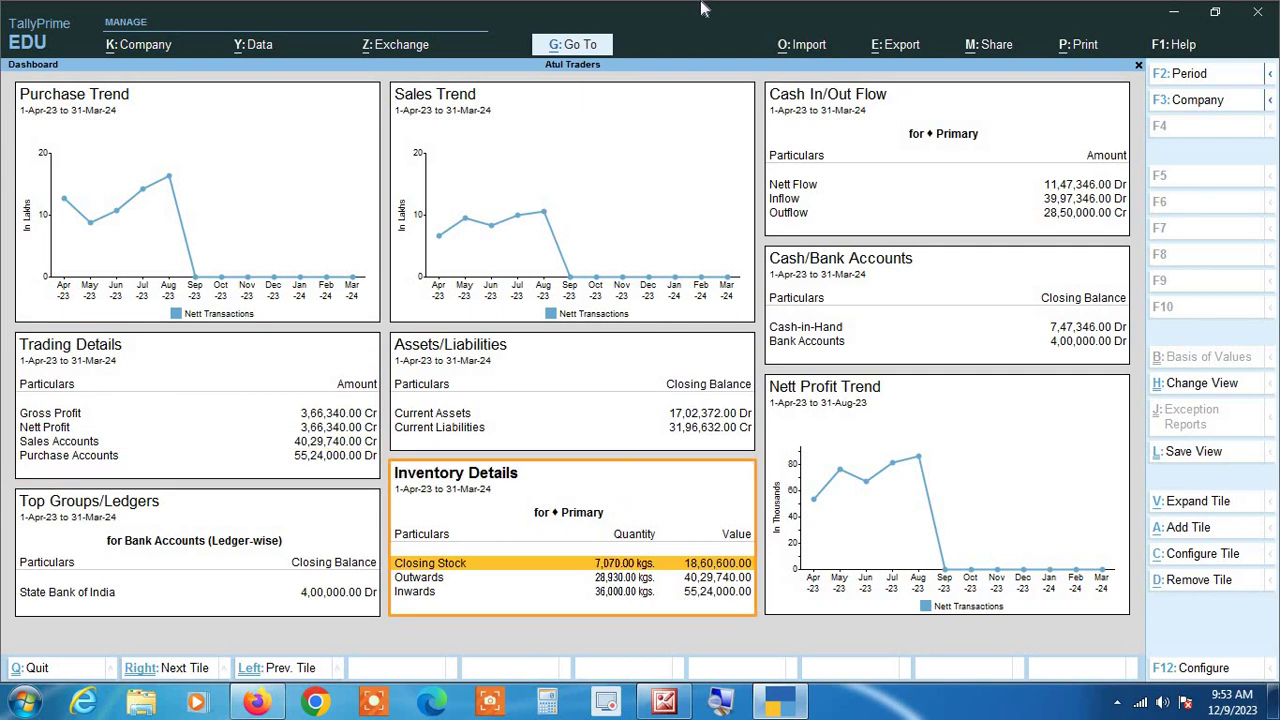
{"action": "key", "text": "Return"}
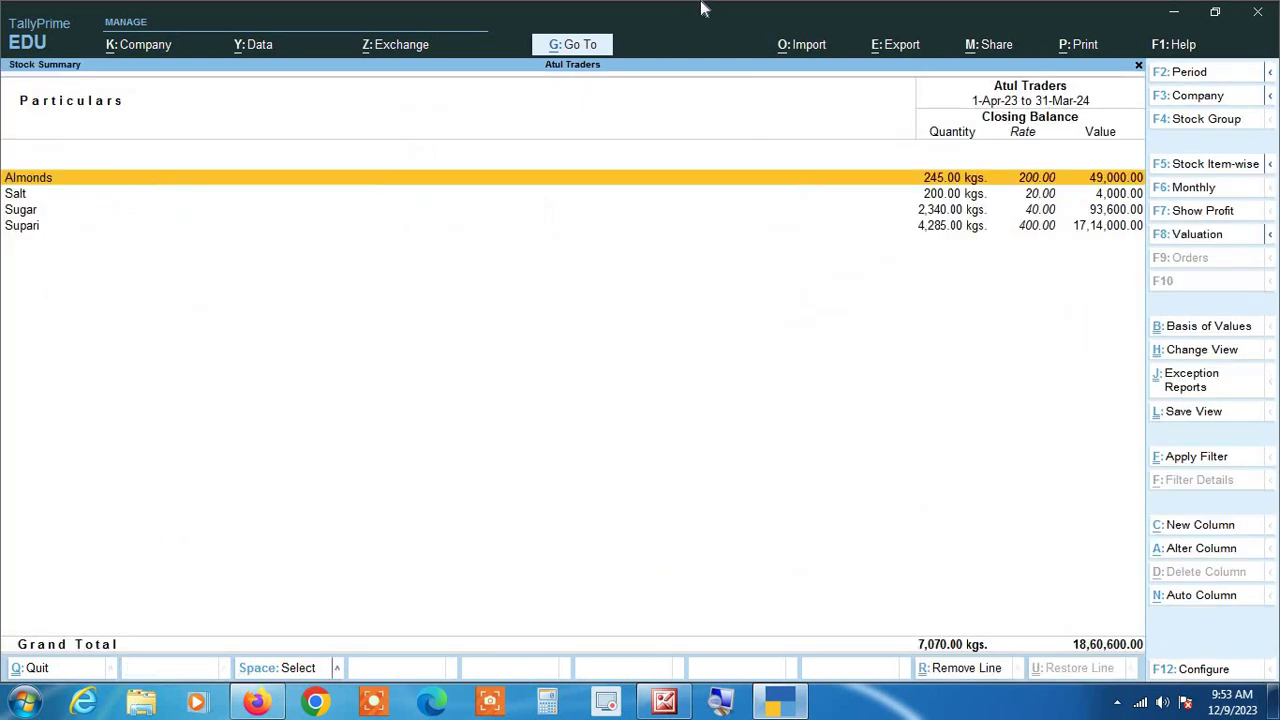
{"action": "key", "text": "Escape"}
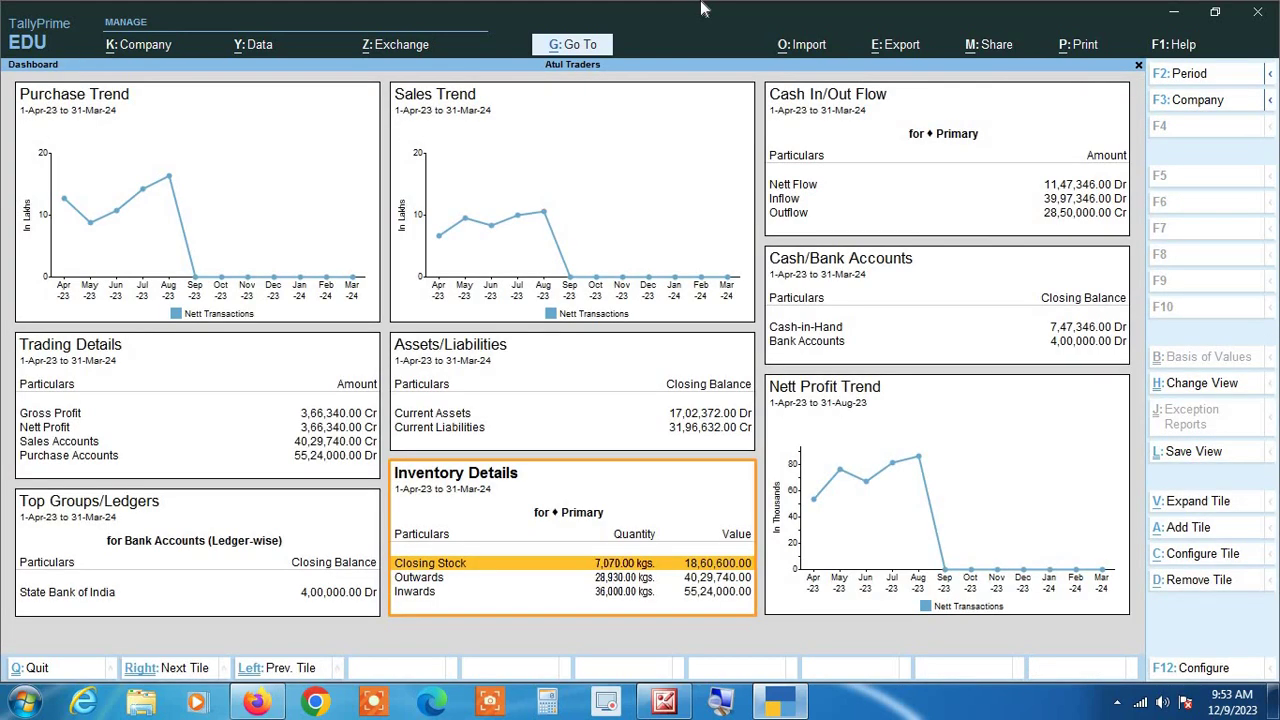
Drill down from Outwards in the Inventory Details tile and go through the stock items from Almonds to Supari
{"action": "key", "text": "Down"}
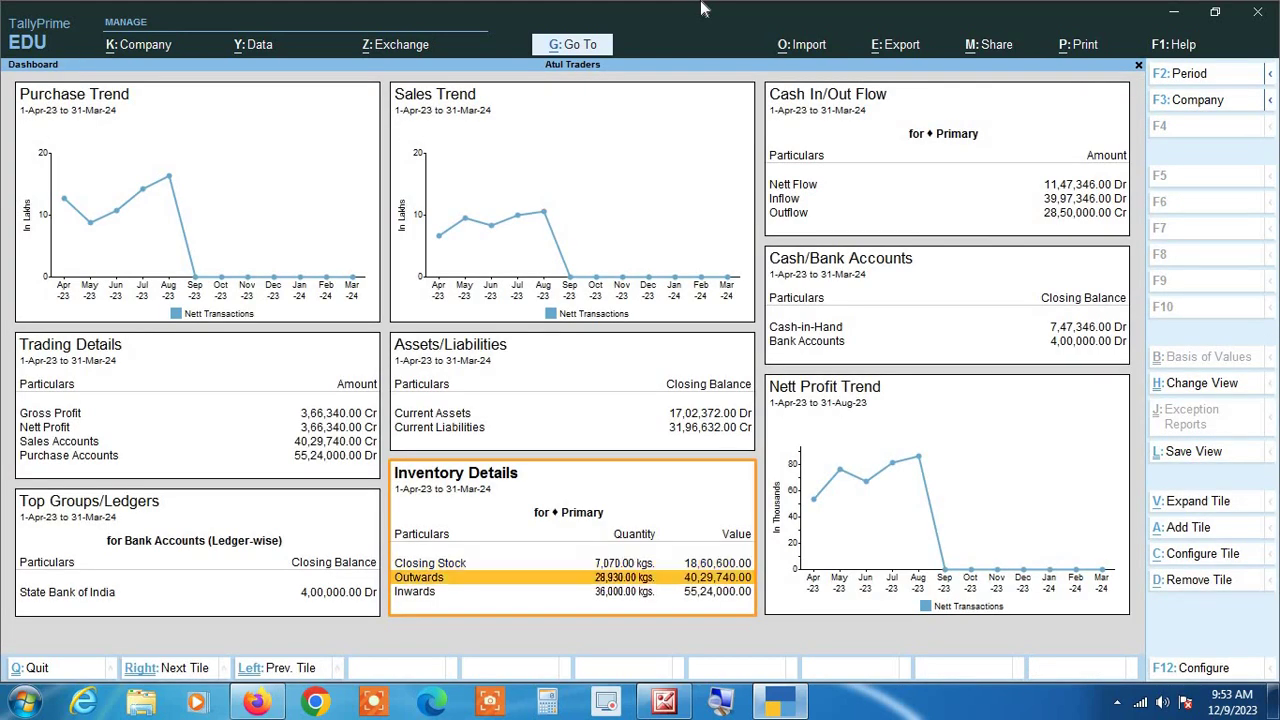
{"action": "key", "text": "Return"}
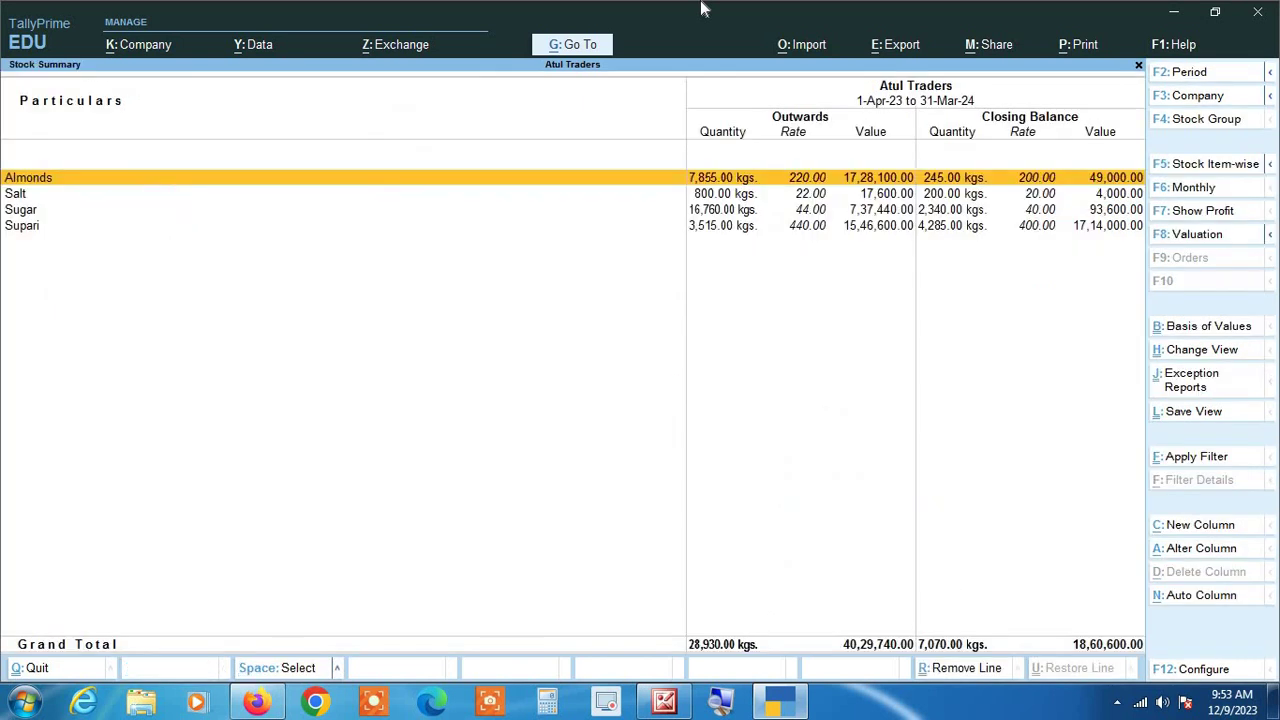
{"action": "key", "text": "Down"}
{"action": "key", "text": "Down"}
{"action": "key", "text": "Down"}
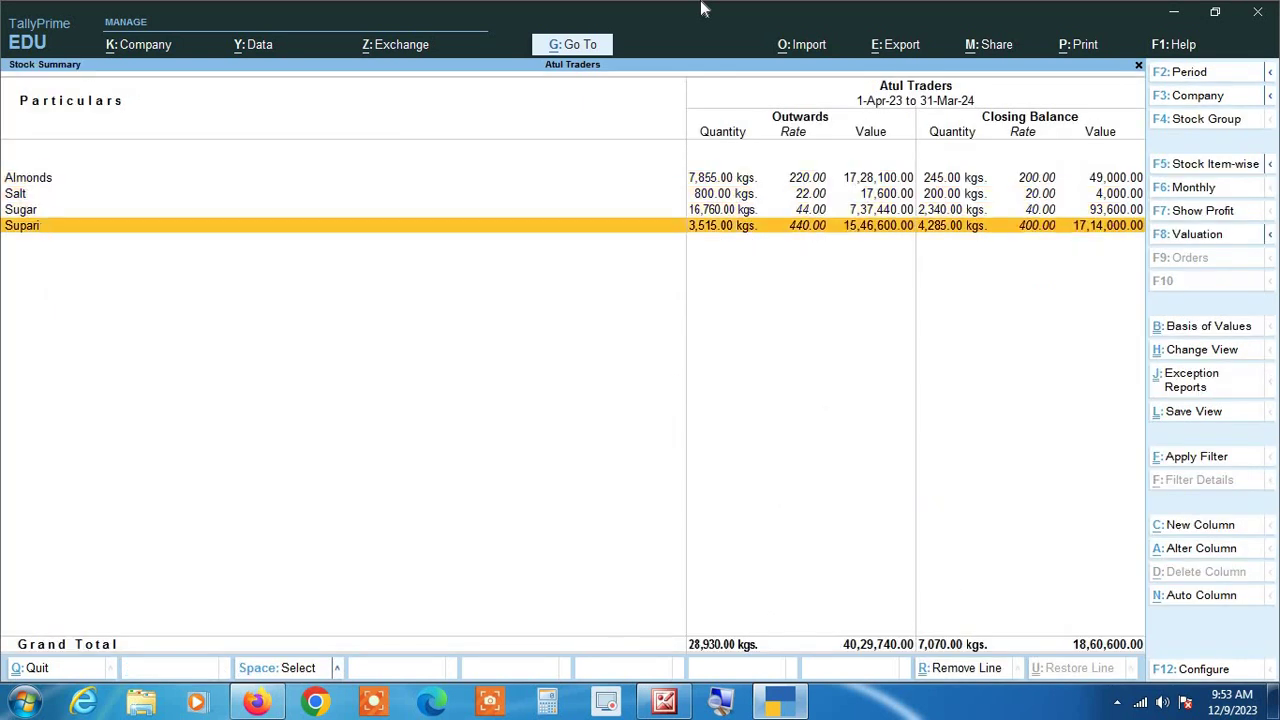
{"action": "key", "text": "Up"}
{"action": "key", "text": "Up"}
{"action": "key", "text": "Up"}
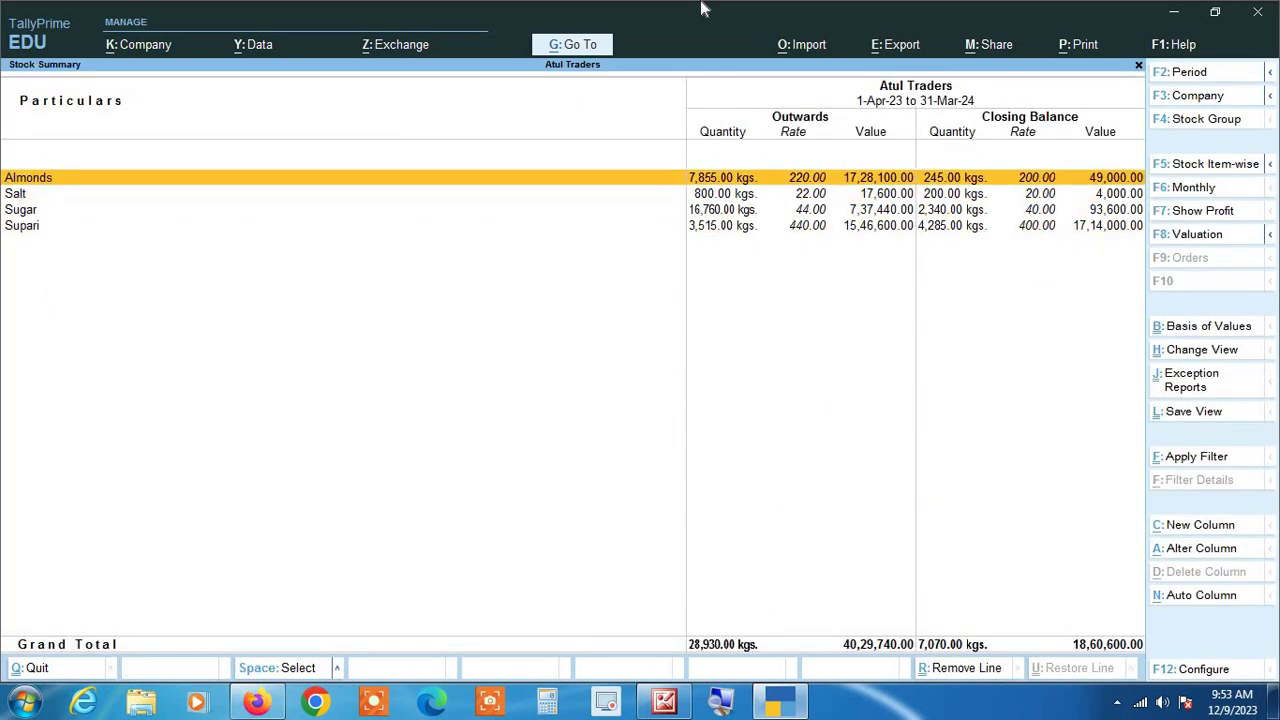
{"action": "key", "text": "Down"}
{"action": "key", "text": "Down"}
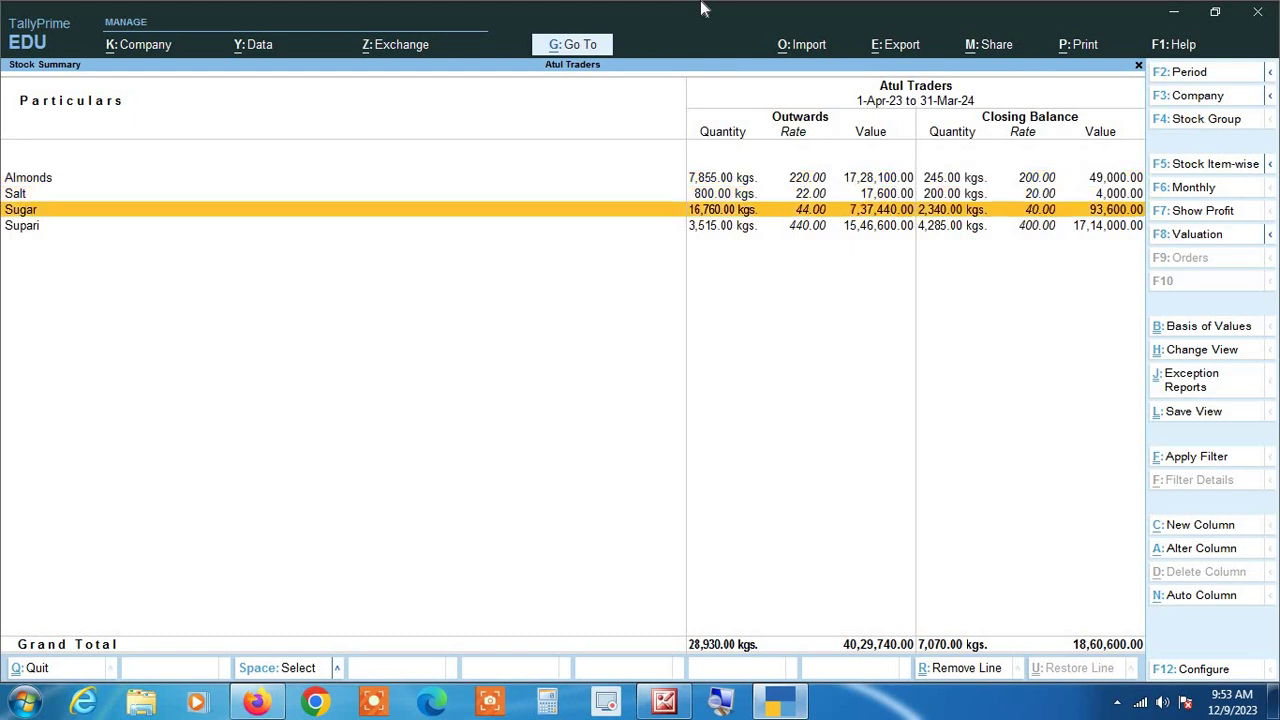
{"action": "key", "text": "Up"}
{"action": "key", "text": "Up"}
View the monthly summary for Almonds from August back to April and return to the dashboard
{"action": "key", "text": "Return"}
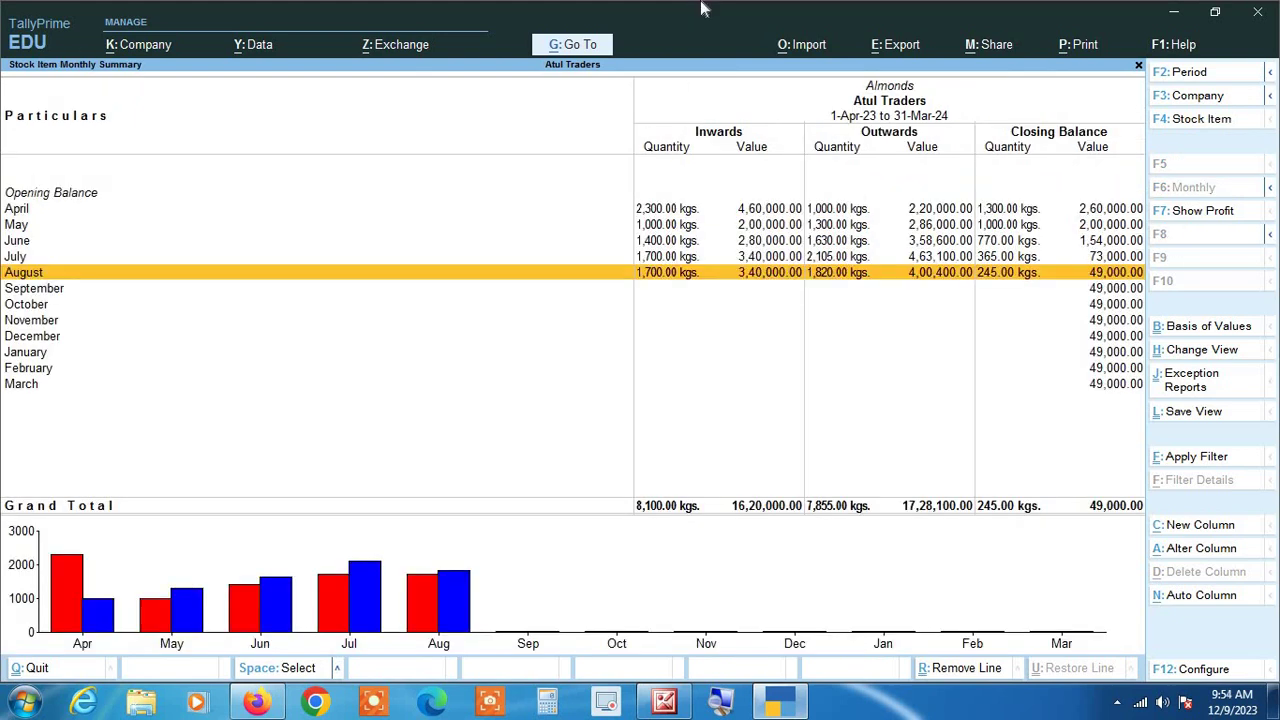
{"action": "key", "text": "Up"}
{"action": "key", "text": "Up"}
{"action": "key", "text": "Up"}
{"action": "key", "text": "Up"}
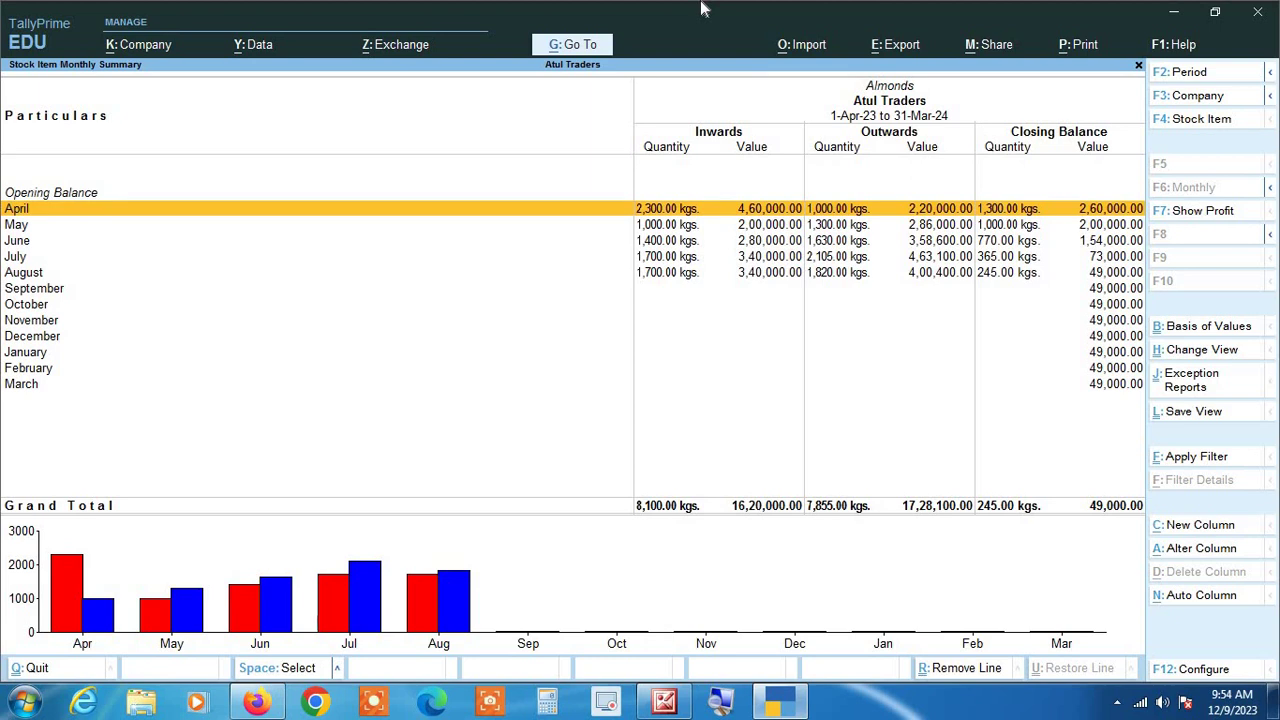
{"action": "key", "text": "Escape"}
{"action": "key", "text": "Escape"}
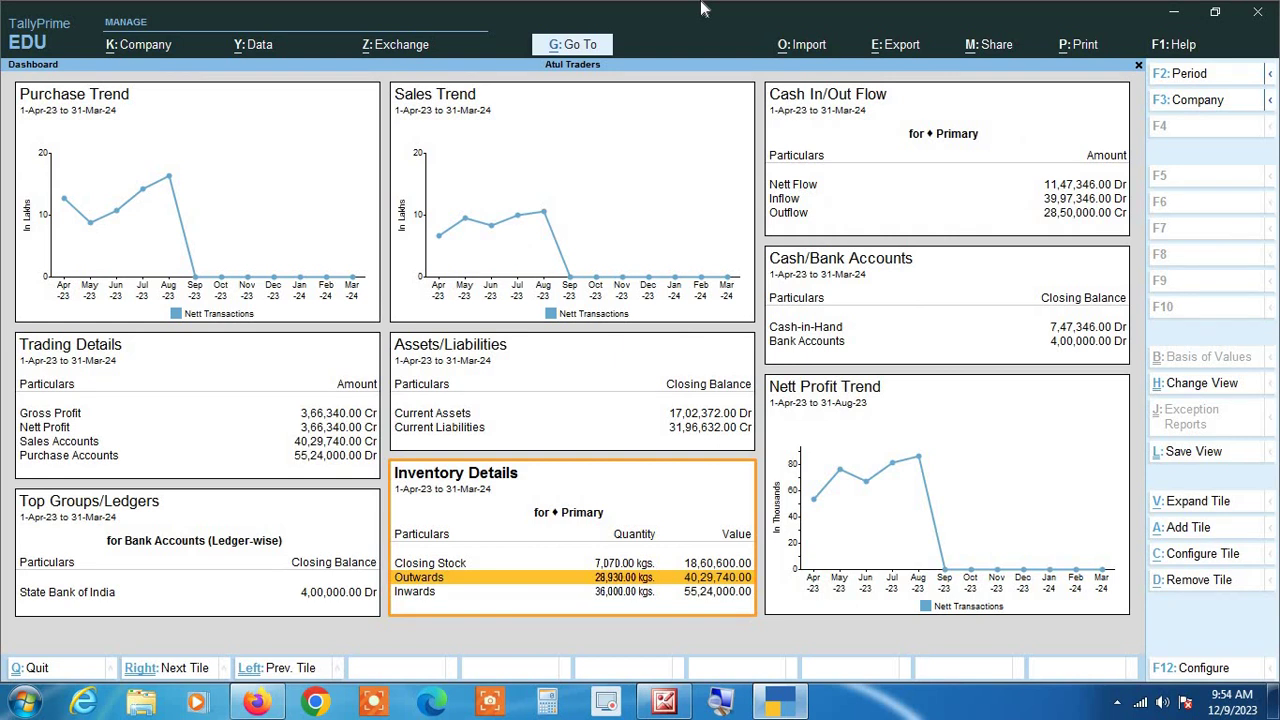
Review the configuration of the dashboard's Sales Trend tile and close it without changes
{"action": "left_click", "coordinate": [628, 222]}
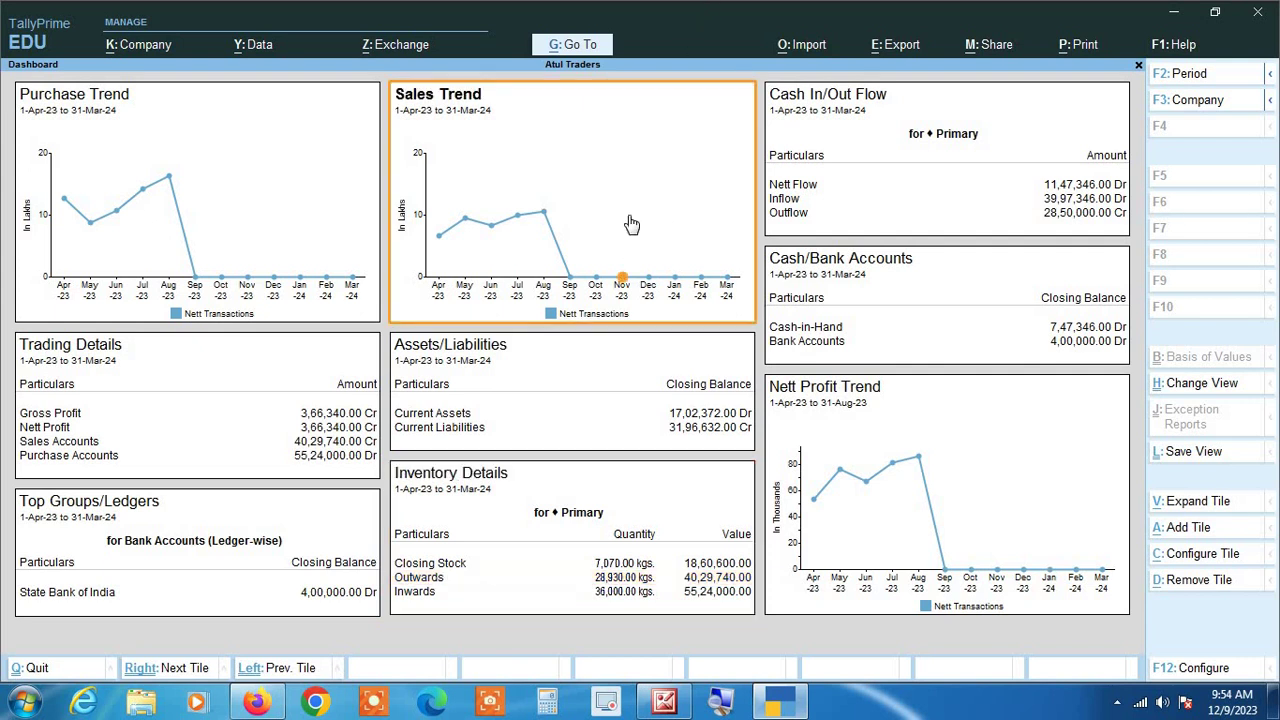
{"action": "left_click", "coordinate": [1180, 557]}
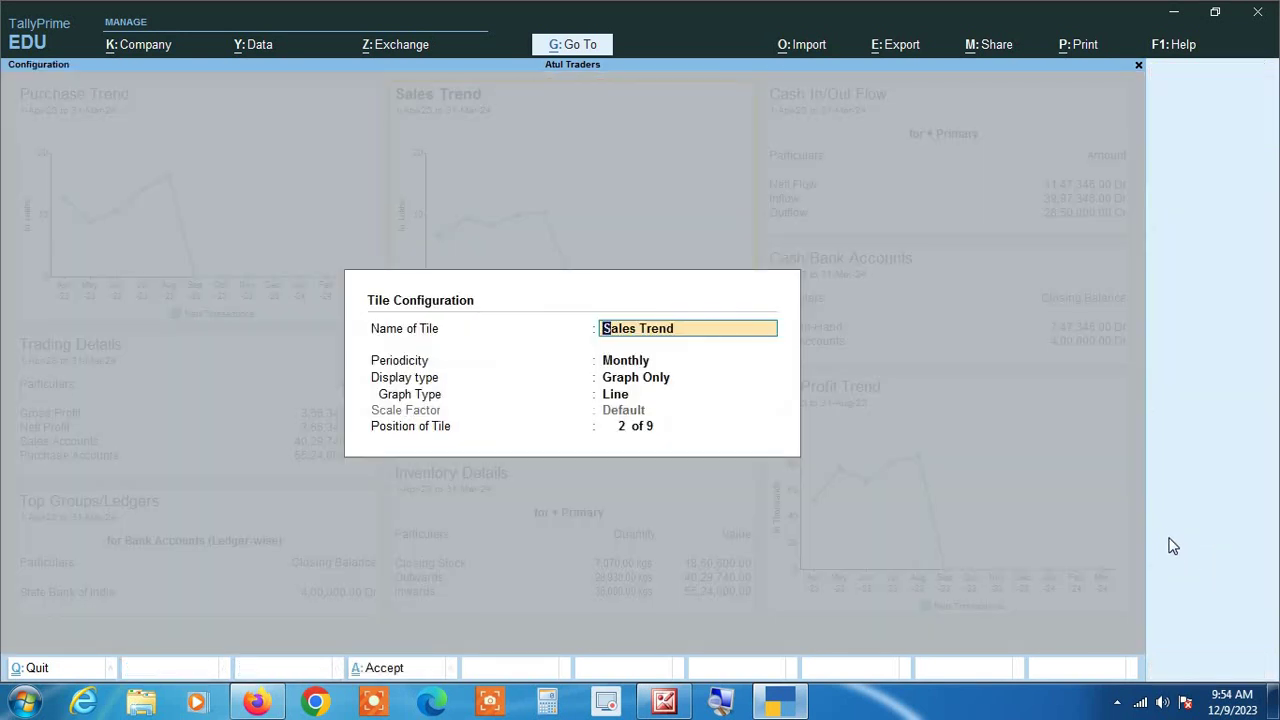
{"action": "key", "text": "Escape"}
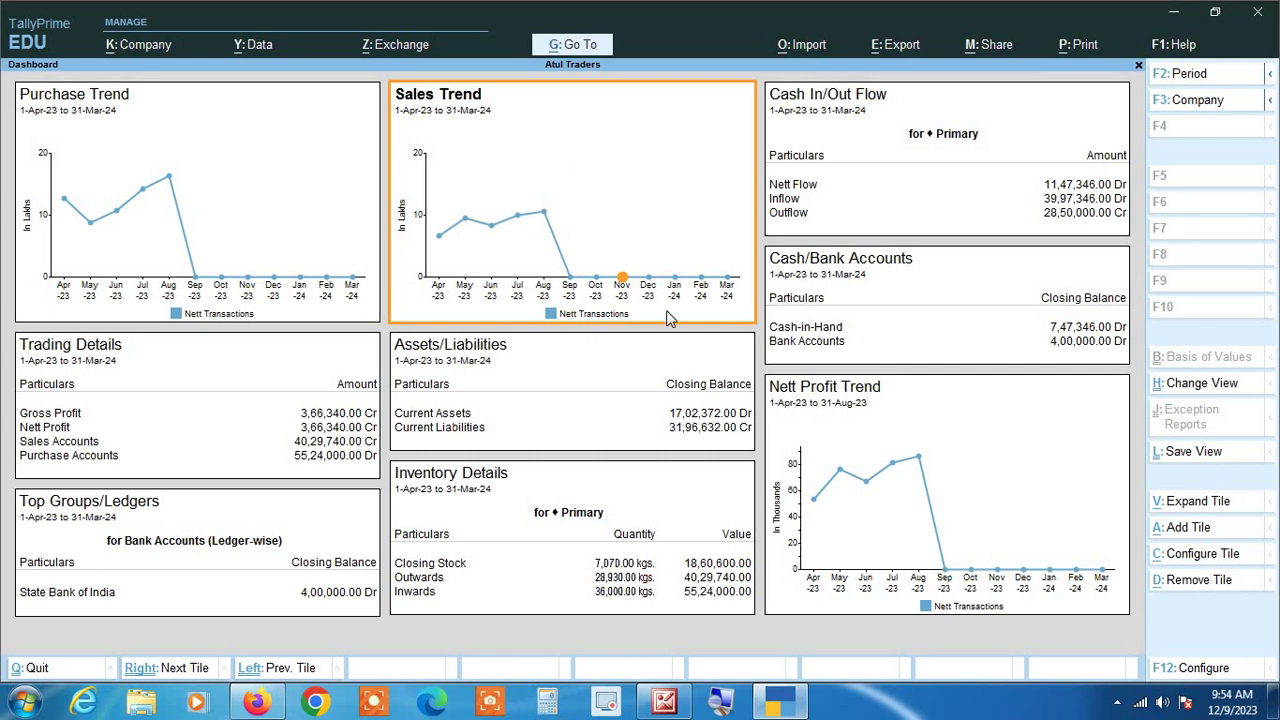
Expand the Sales Trend tile and configure it as Data & Graph with a Bar graph and the Default scale factor
{"action": "left_click", "coordinate": [1198, 505]}
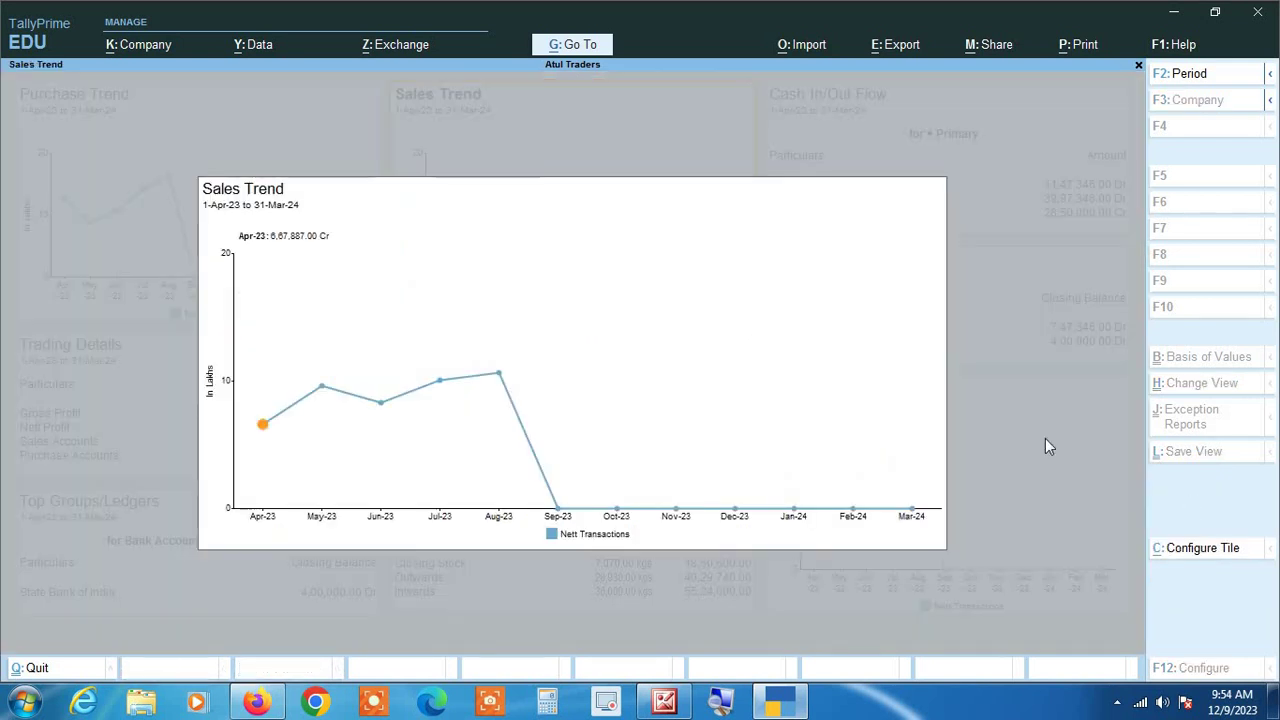
{"action": "left_click", "coordinate": [1188, 557]}
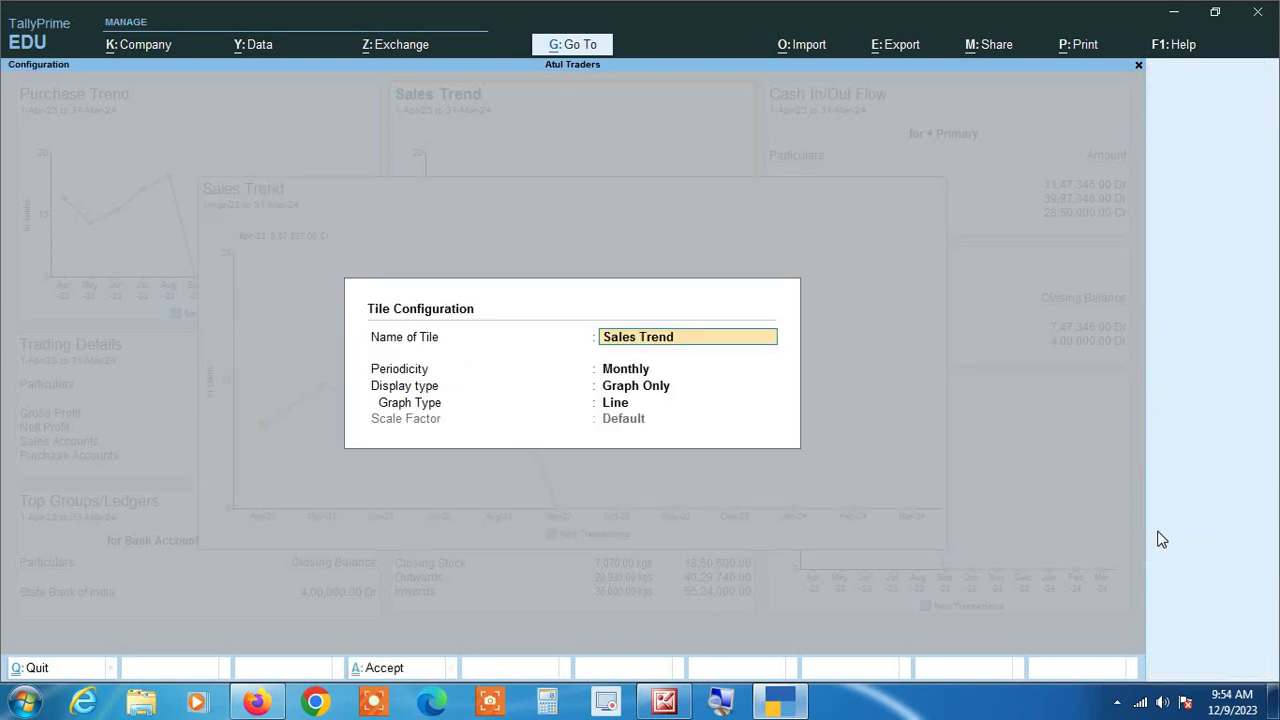
{"action": "key", "text": "Return"}
{"action": "key", "text": "Return"}
{"action": "key", "text": "Down"}
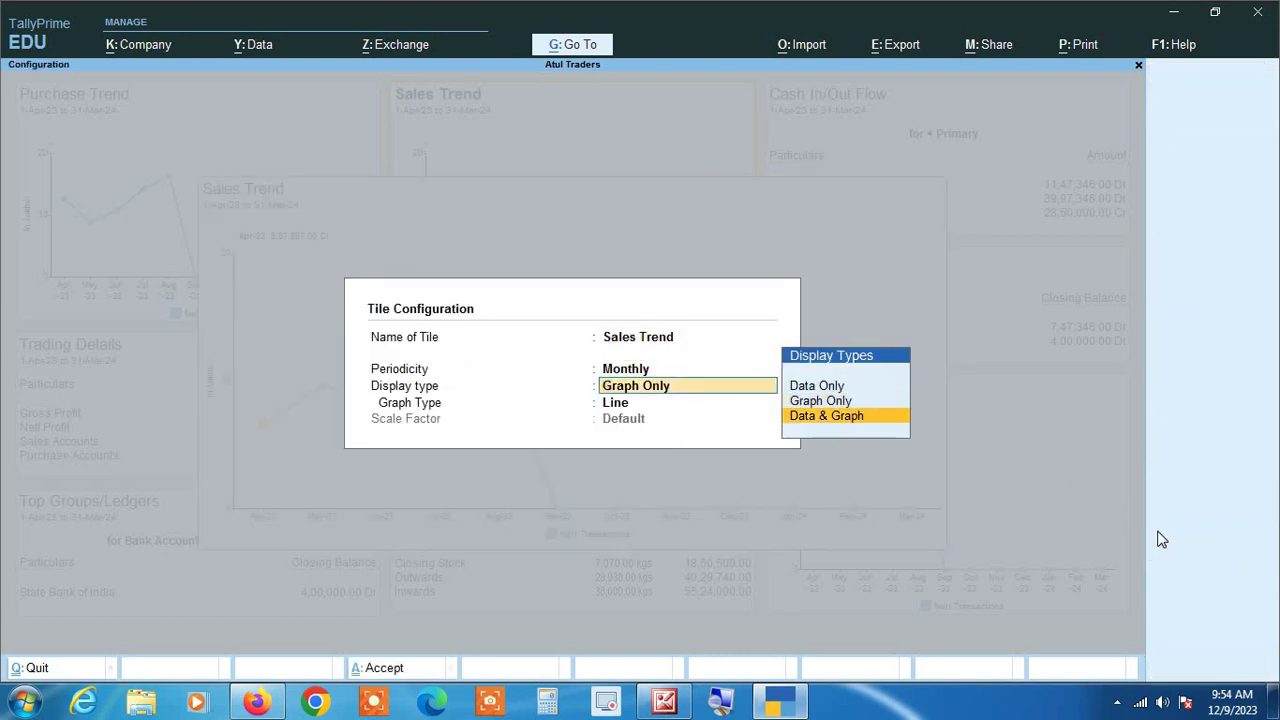
{"action": "key", "text": "Return"}
{"action": "key", "text": "Up"}
{"action": "key", "text": "Return"}
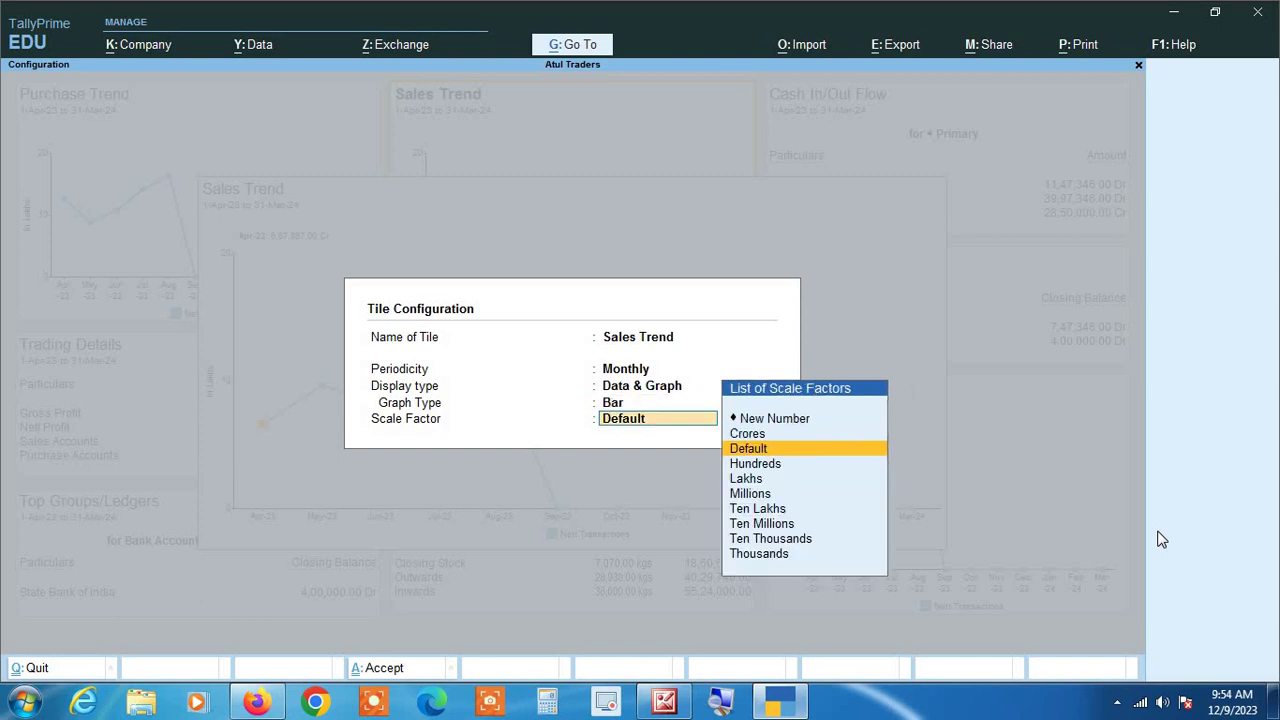
{"action": "key", "text": "Return"}
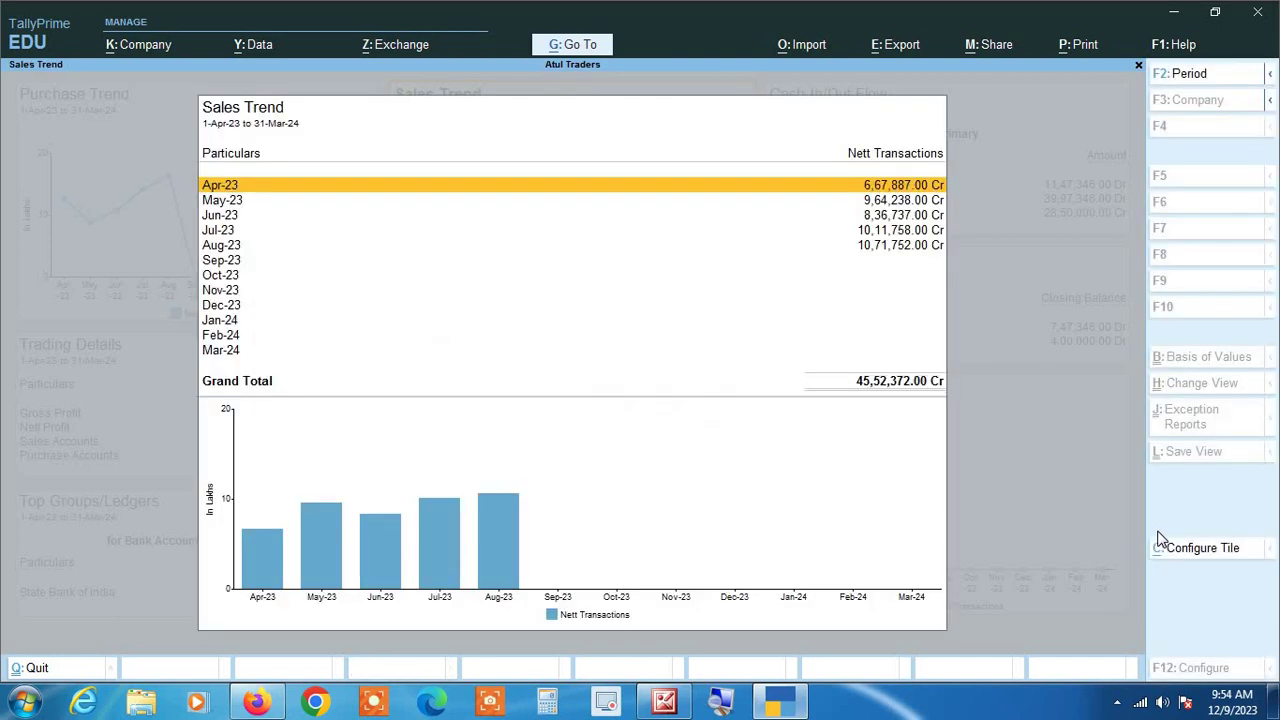
Preview the printout of the expanded Sales Trend report and return to the dashboard
{"action": "left_click", "coordinate": [1084, 47]}
{"action": "key", "text": "Return"}
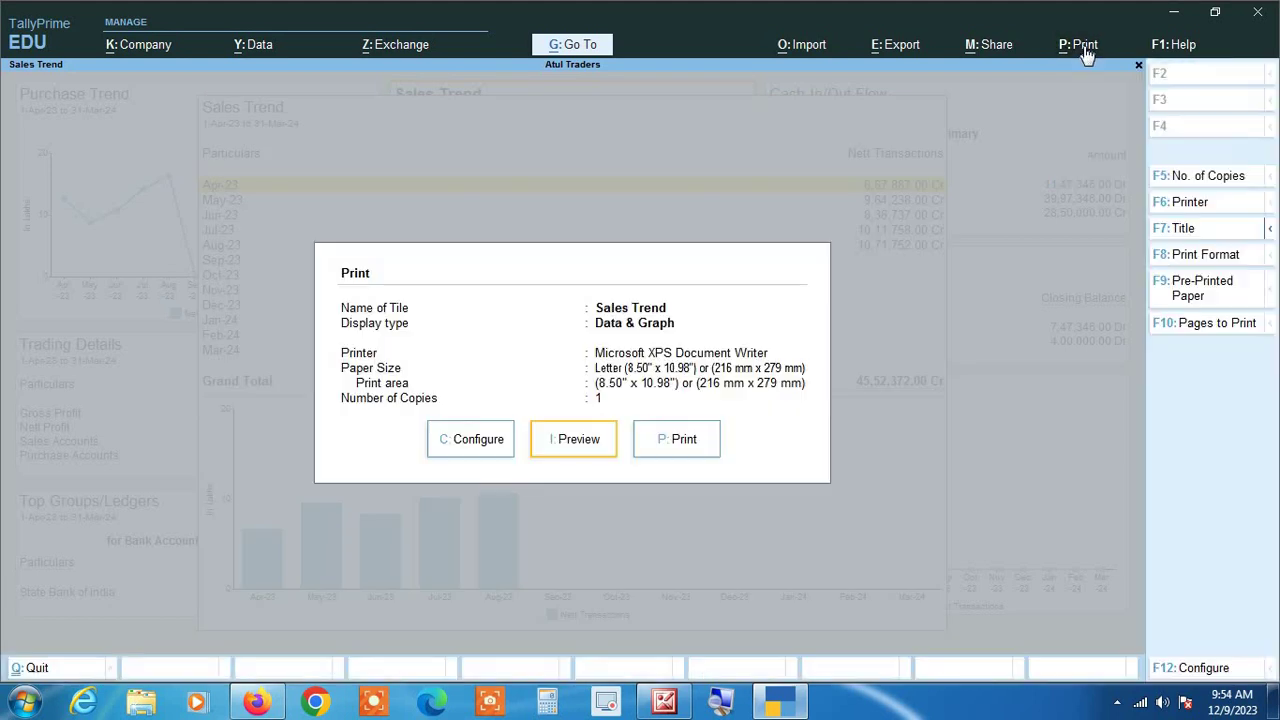
{"action": "key", "text": "Return"}
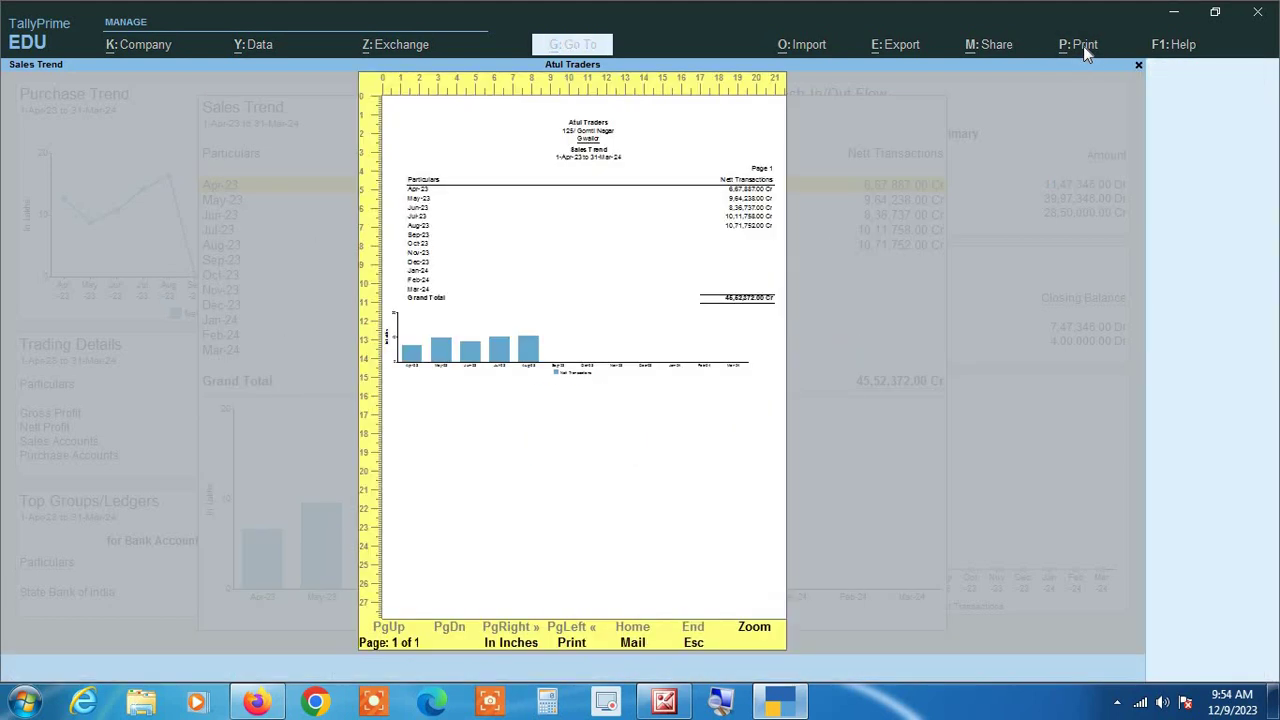
{"action": "key", "text": "Escape"}
{"action": "key", "text": "Escape"}
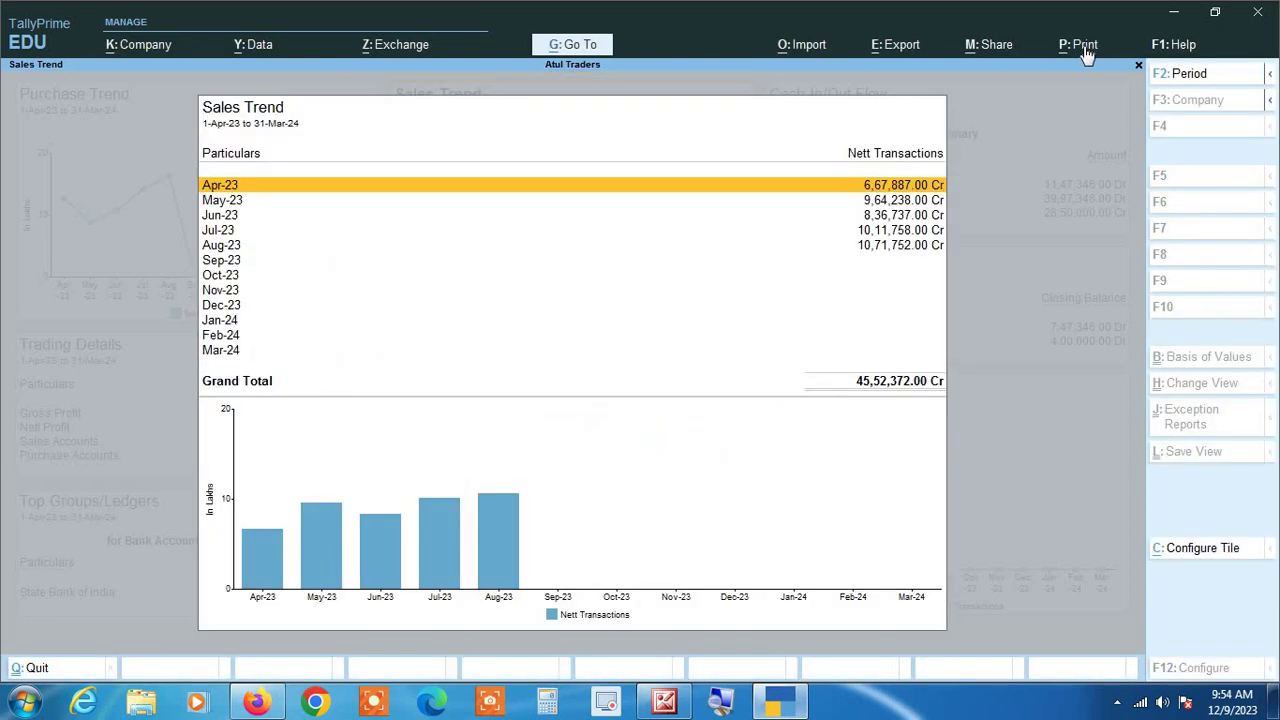
{"action": "key", "text": "Escape"}
Preview the printout of the current Sales Trend tile directly from the dashboard and close the preview
{"action": "left_click", "coordinate": [1085, 46]}
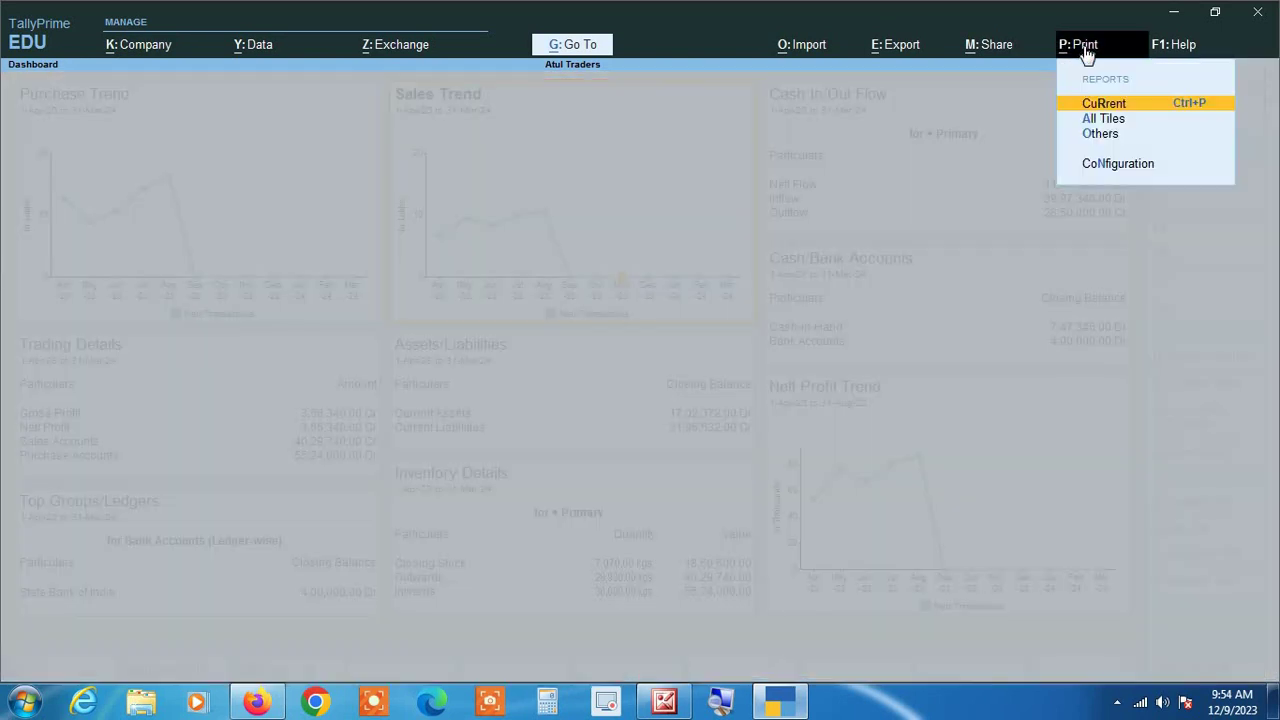
{"action": "key", "text": "Return"}
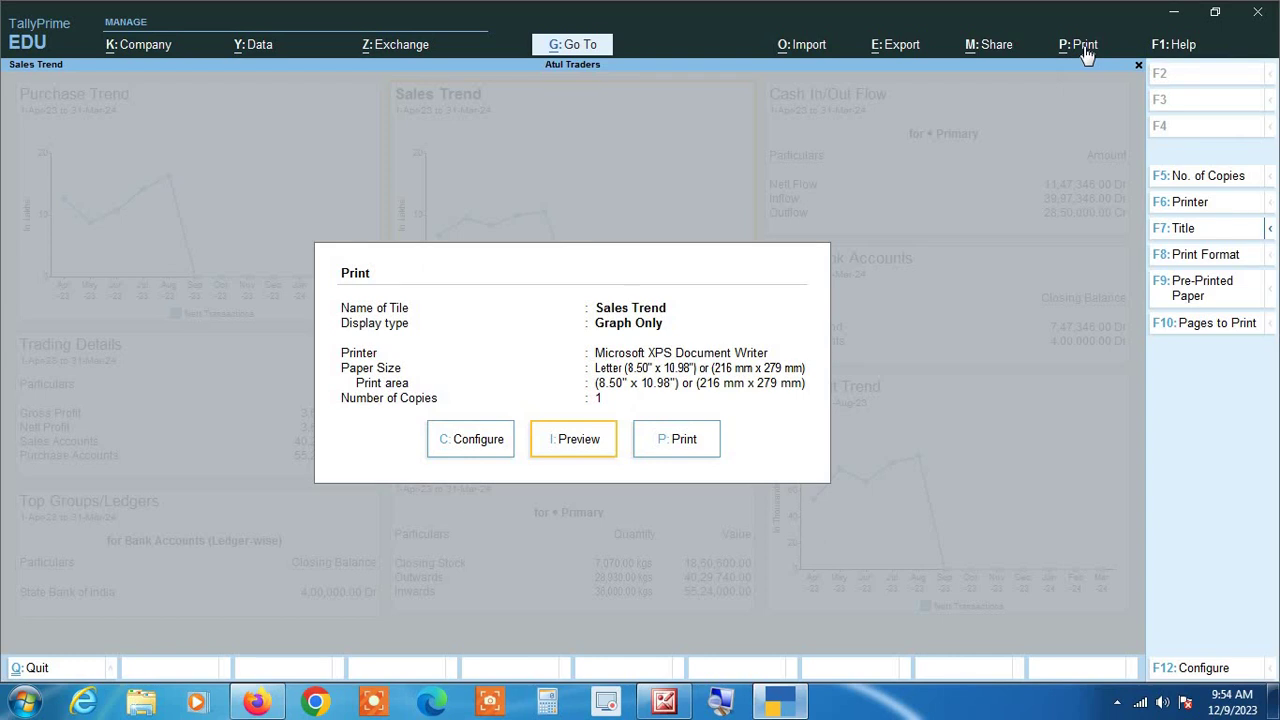
{"action": "key", "text": "i"}
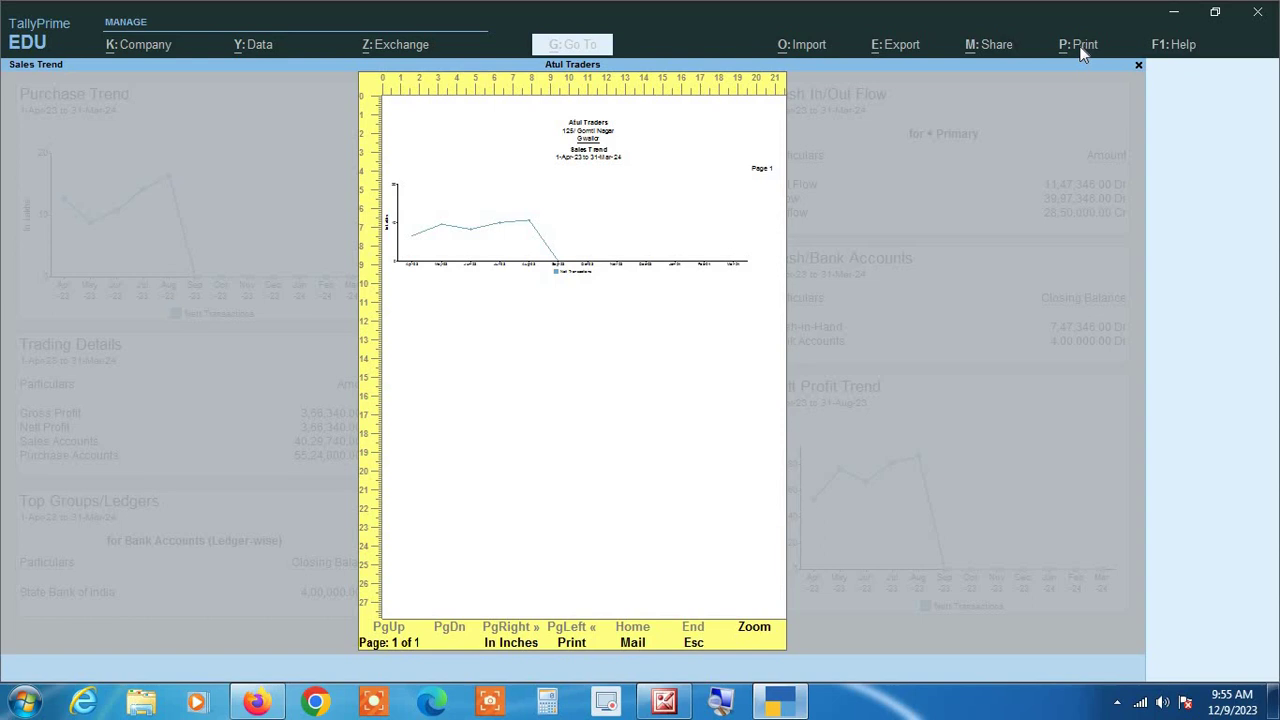
{"action": "key", "text": "Escape"}
{"action": "key", "text": "Escape"}
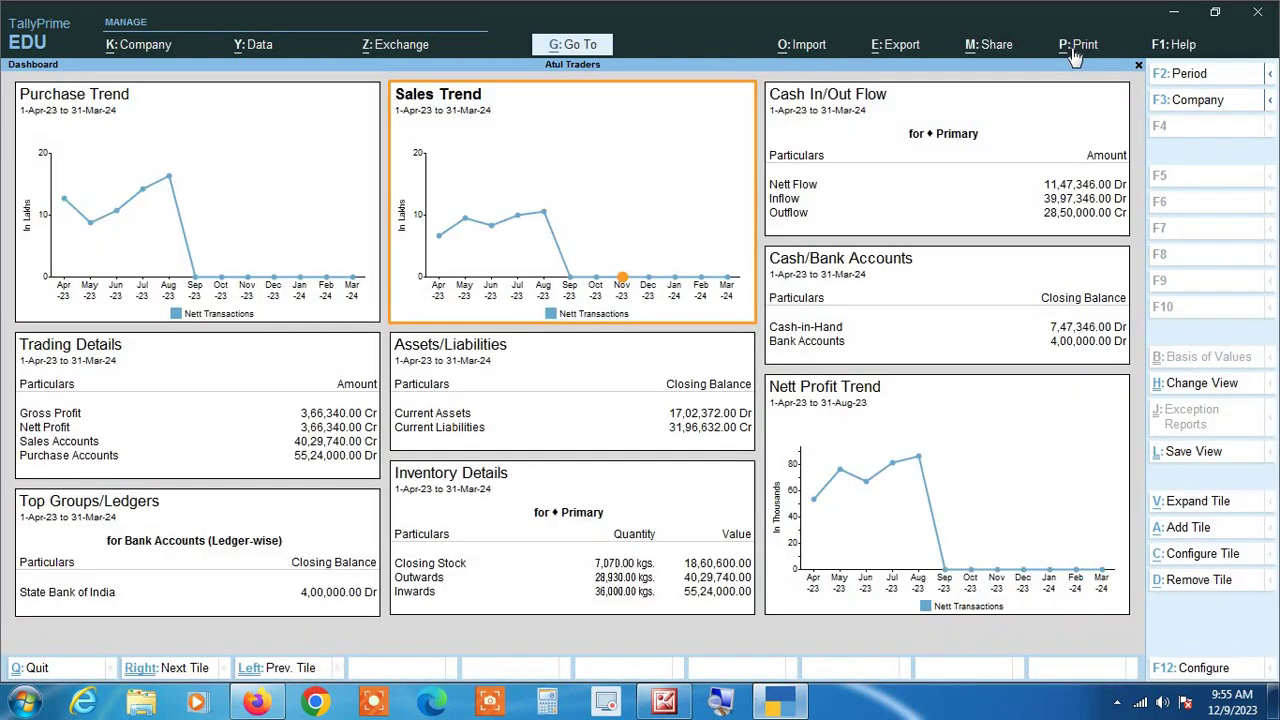